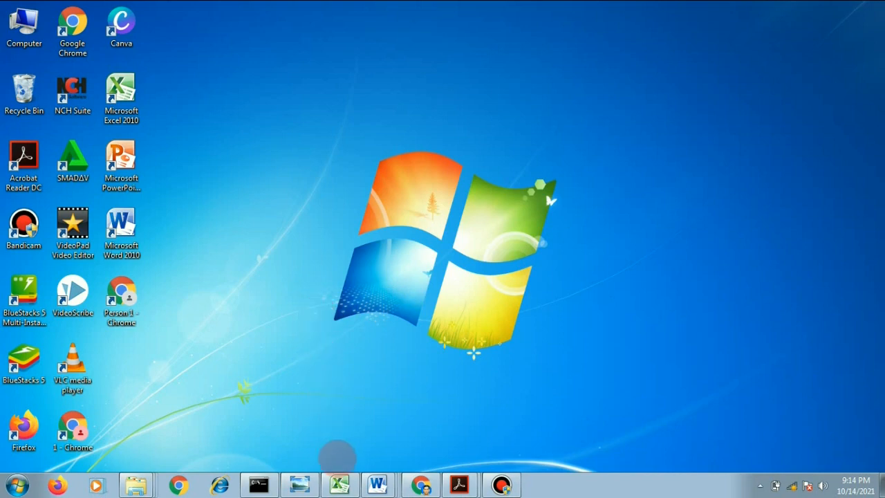
- Switch to the Excel rubric workbook and look over the assessment grid and the header rows of sheet praktek 1
{"action": "left_click", "coordinate": [340, 484]}
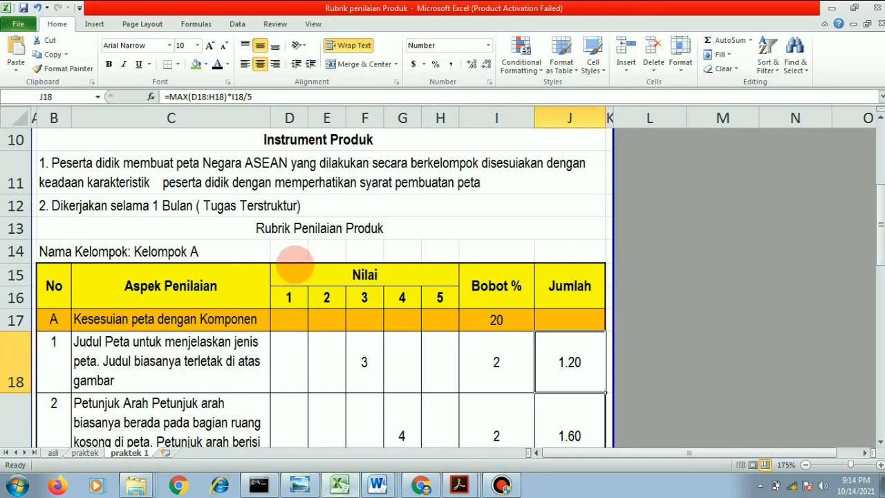
{"action": "scroll", "coordinate": [295, 263], "scroll_direction": "up", "scroll_amount": 3}
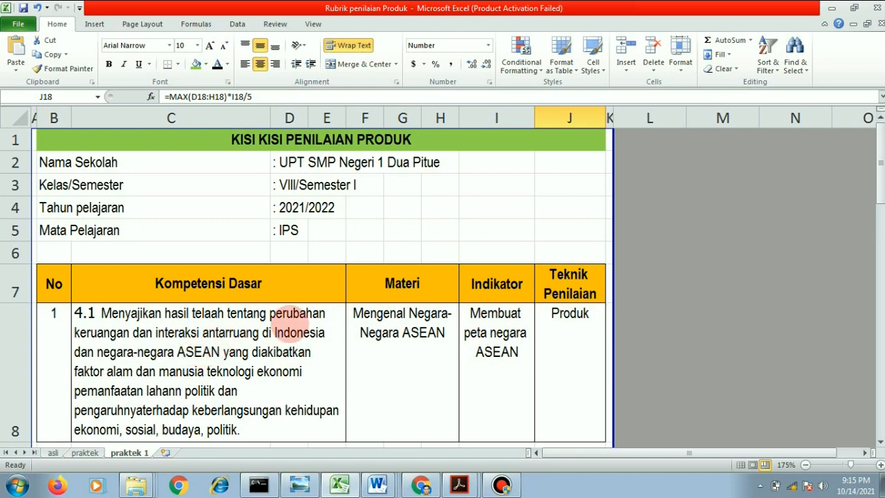
{"action": "scroll", "coordinate": [287, 323], "scroll_direction": "down", "scroll_amount": 1}
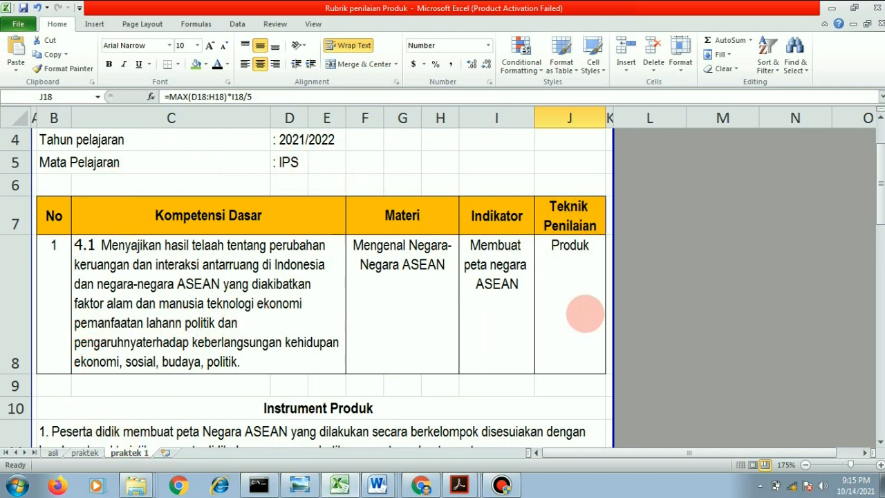
{"action": "scroll", "coordinate": [300, 331], "scroll_direction": "up", "scroll_amount": 1}
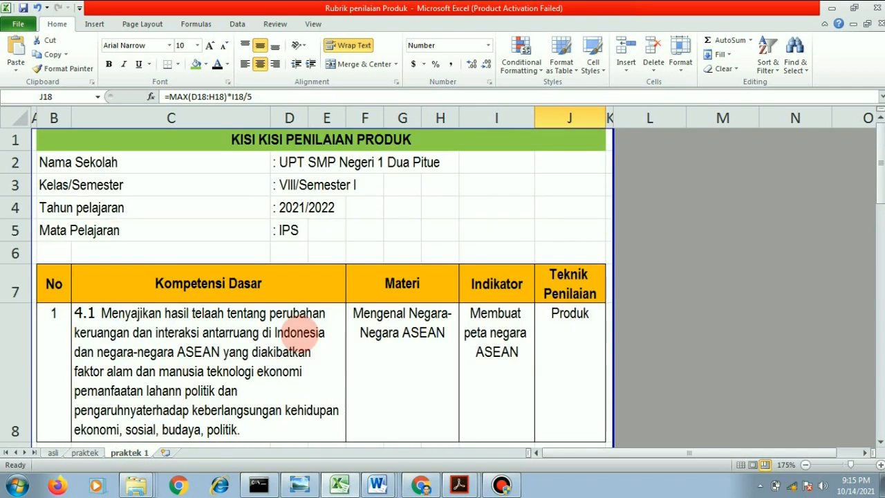
{"action": "scroll", "coordinate": [547, 325], "scroll_direction": "down", "scroll_amount": 1}
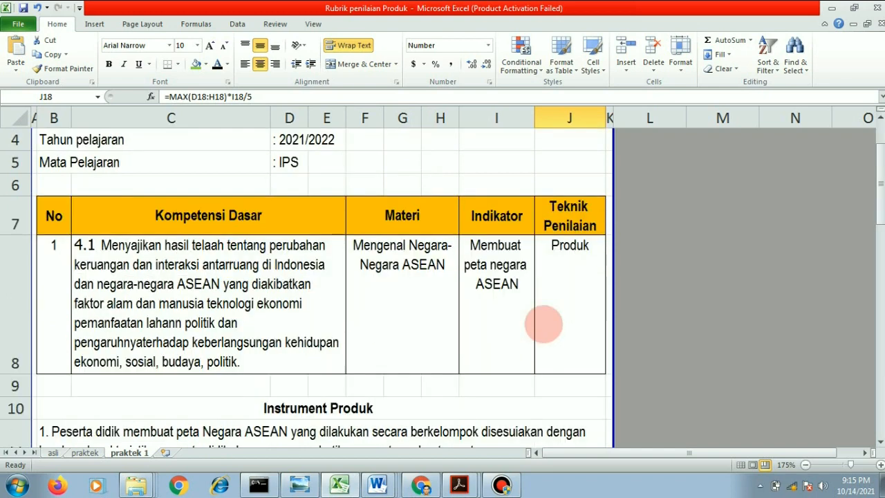
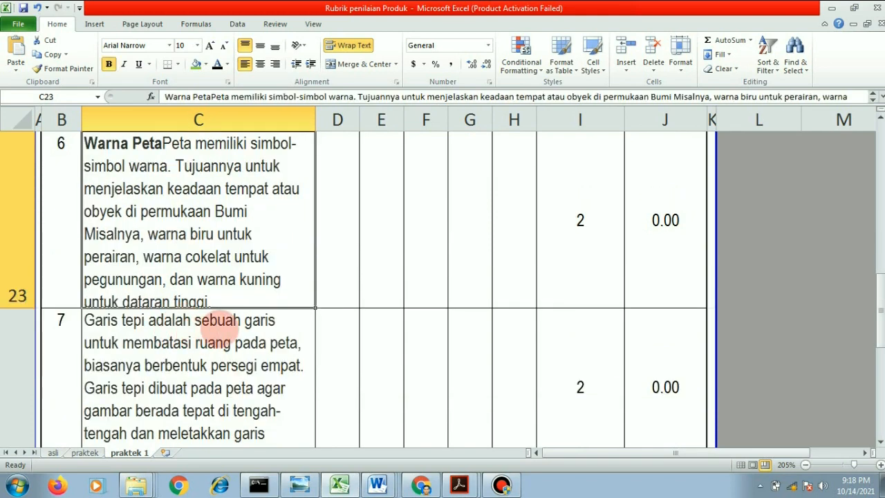
- Scroll through the assessment items and their weights in the rubric grid on sheet praktek 1
{"action": "key", "text": "Down"}
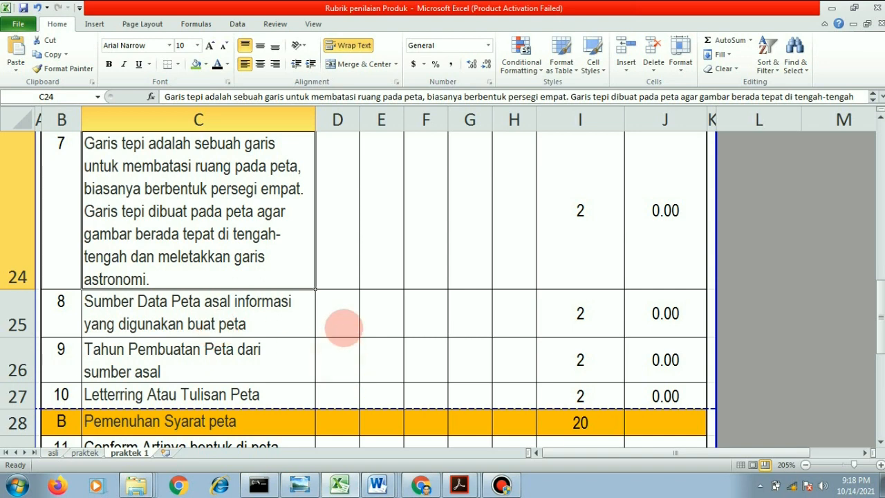
{"action": "scroll", "coordinate": [344, 326], "scroll_direction": "up", "scroll_amount": 1}
{"action": "scroll", "coordinate": [343, 327], "scroll_direction": "down", "scroll_amount": 1}
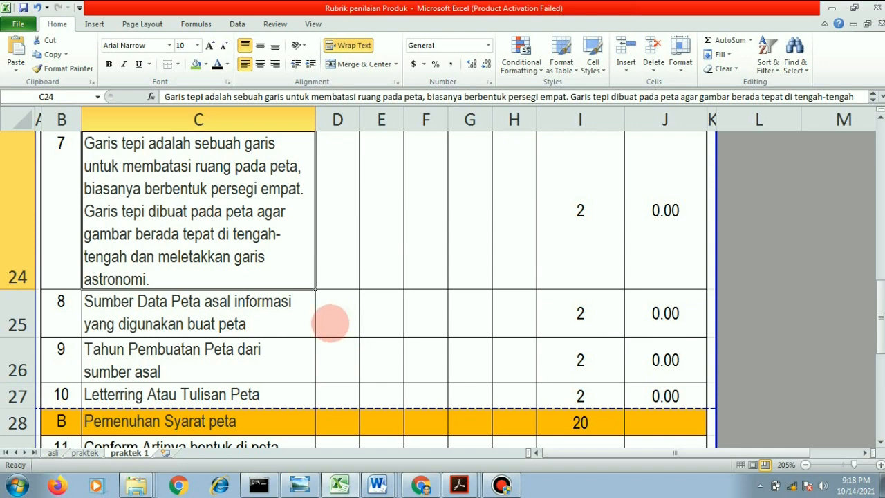
{"action": "scroll", "coordinate": [327, 320], "scroll_direction": "down", "scroll_amount": 1}
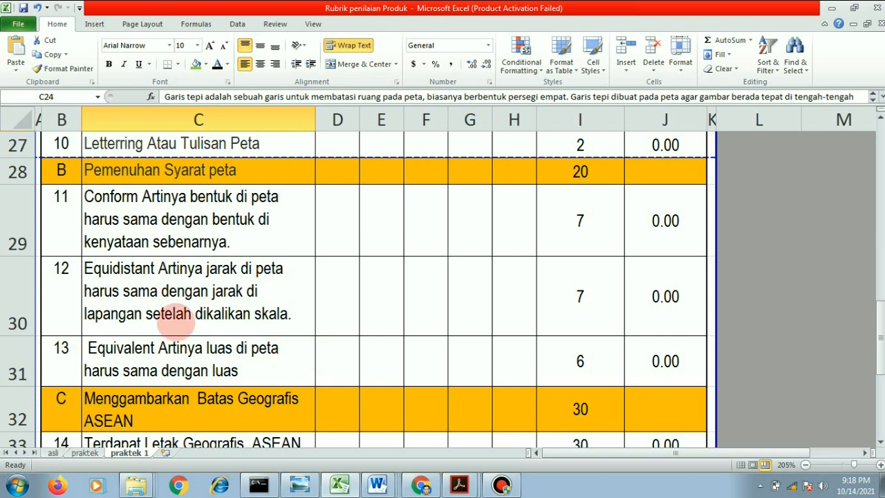
{"action": "scroll", "coordinate": [173, 315], "scroll_direction": "down", "scroll_amount": 1}
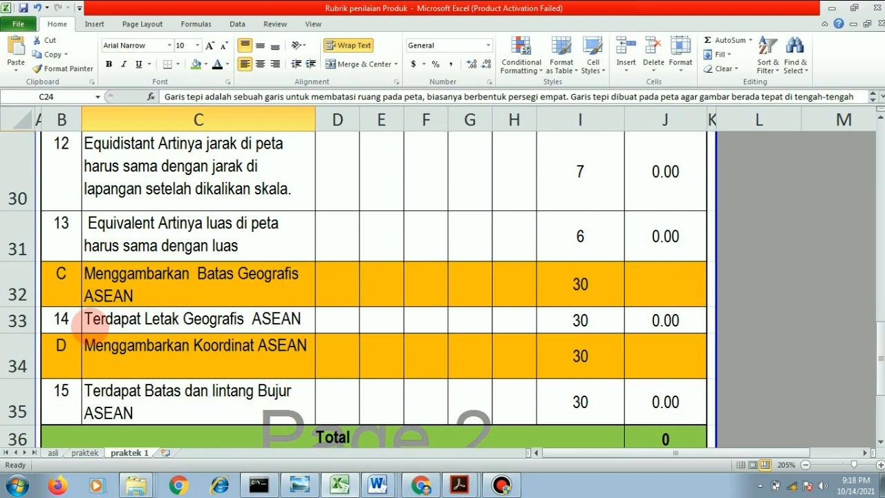
{"action": "scroll", "coordinate": [200, 246], "scroll_direction": "up", "scroll_amount": 3}
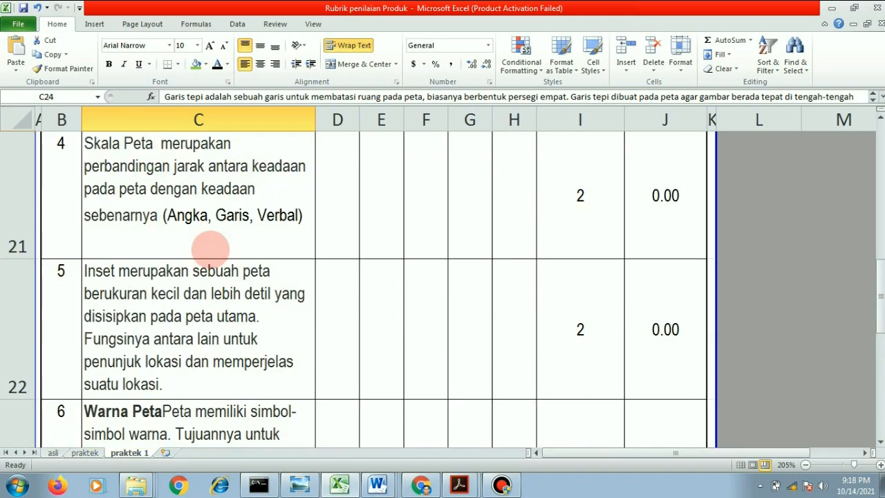
{"action": "scroll", "coordinate": [208, 242], "scroll_direction": "down", "scroll_amount": 2}
{"action": "scroll", "coordinate": [208, 242], "scroll_direction": "down", "scroll_amount": 1}
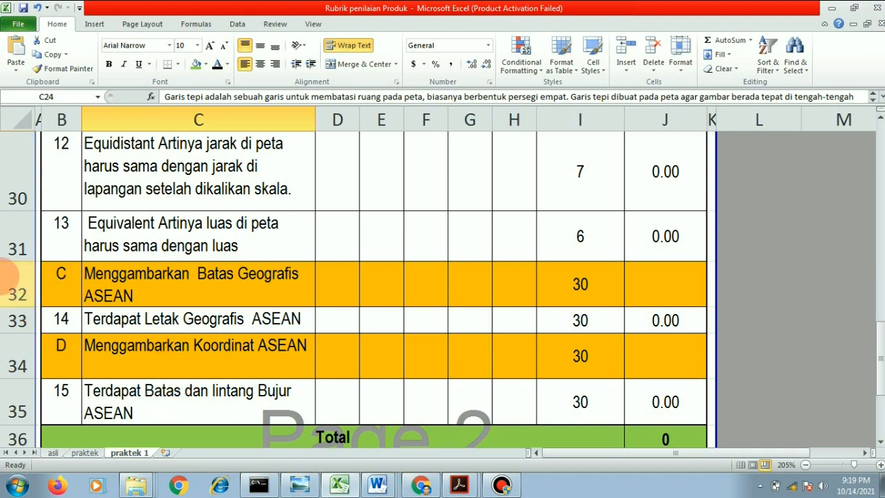
{"action": "scroll", "coordinate": [533, 285], "scroll_direction": "up", "scroll_amount": 1}
{"action": "scroll", "coordinate": [532, 285], "scroll_direction": "up", "scroll_amount": 5}
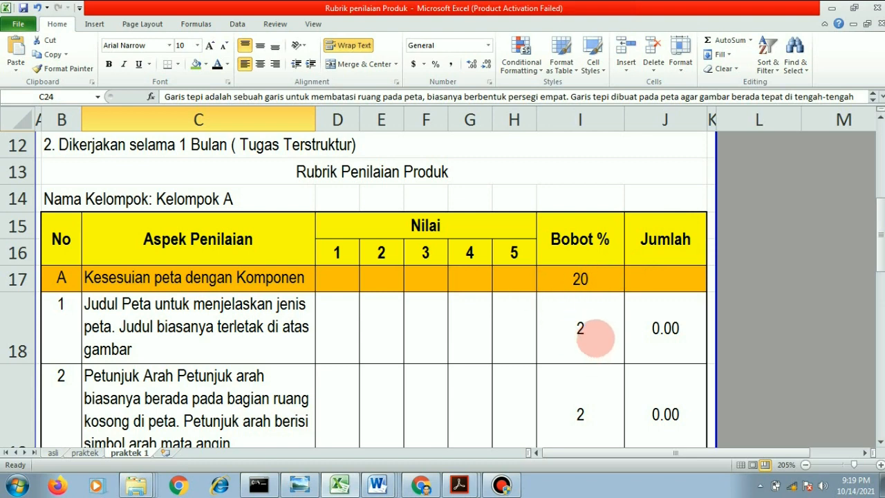
{"action": "scroll", "coordinate": [595, 336], "scroll_direction": "down", "scroll_amount": 1}
- Inspect the item weights and the category subtotal formulas in the Bobot % column
{"action": "left_click", "coordinate": [594, 252]}
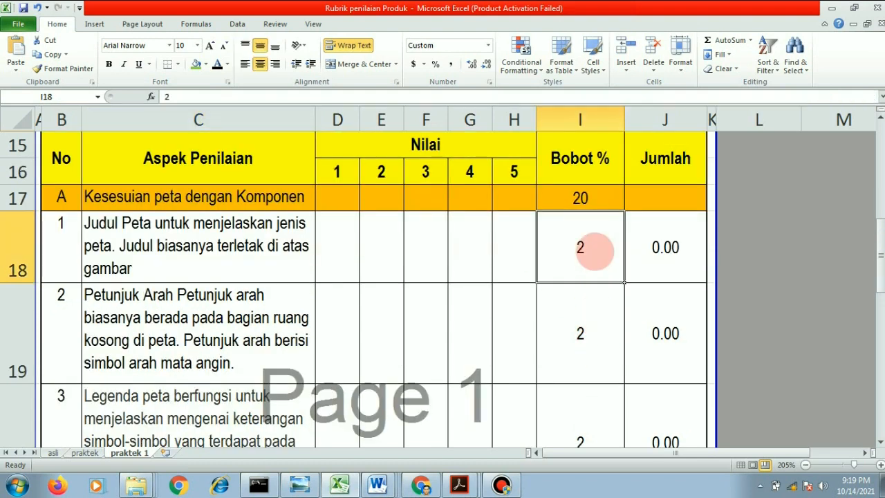
{"action": "key", "text": "Down"}
{"action": "key", "text": "Down"}
{"action": "key", "text": "Down"}
{"action": "key", "text": "Down"}
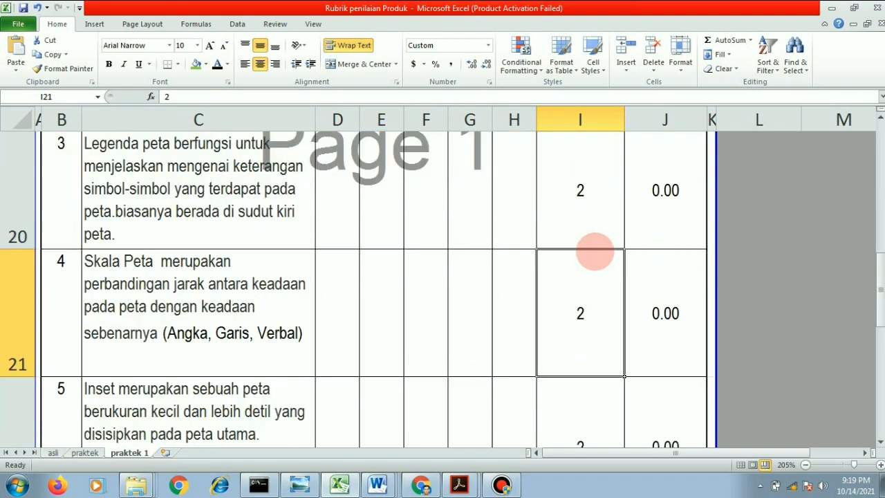
{"action": "key", "text": "Down"}
{"action": "scroll", "coordinate": [592, 249], "scroll_direction": "down", "scroll_amount": 1}
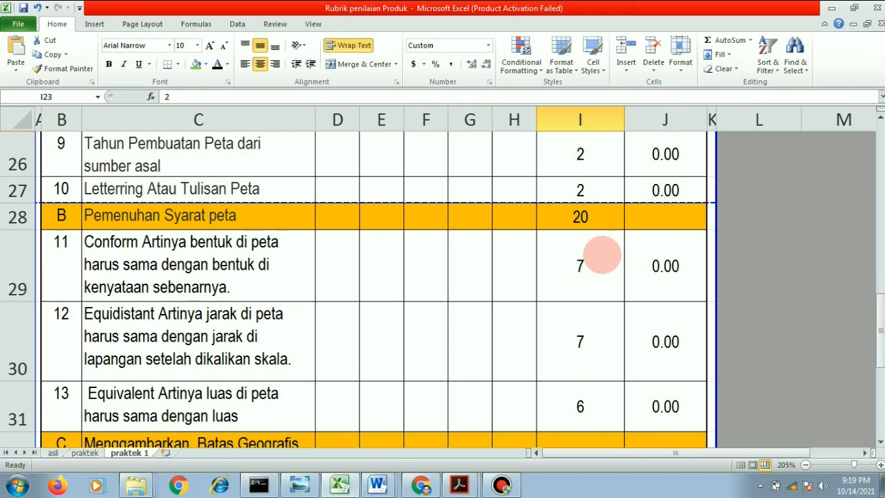
{"action": "left_click", "coordinate": [580, 216]}
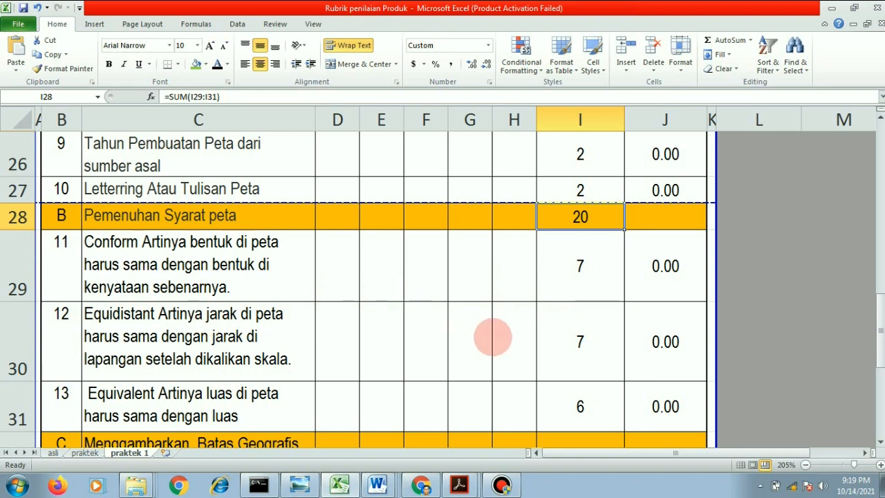
{"action": "scroll", "coordinate": [492, 337], "scroll_direction": "down", "scroll_amount": 1}
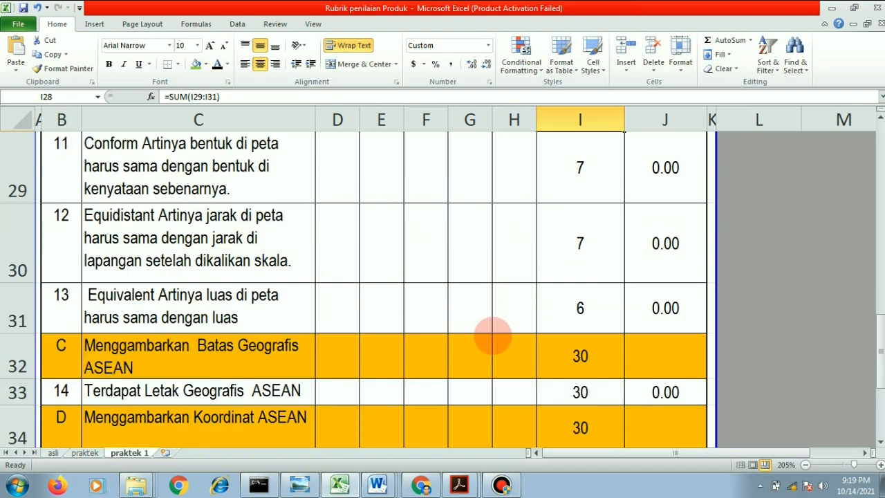
{"action": "left_click", "coordinate": [568, 349]}
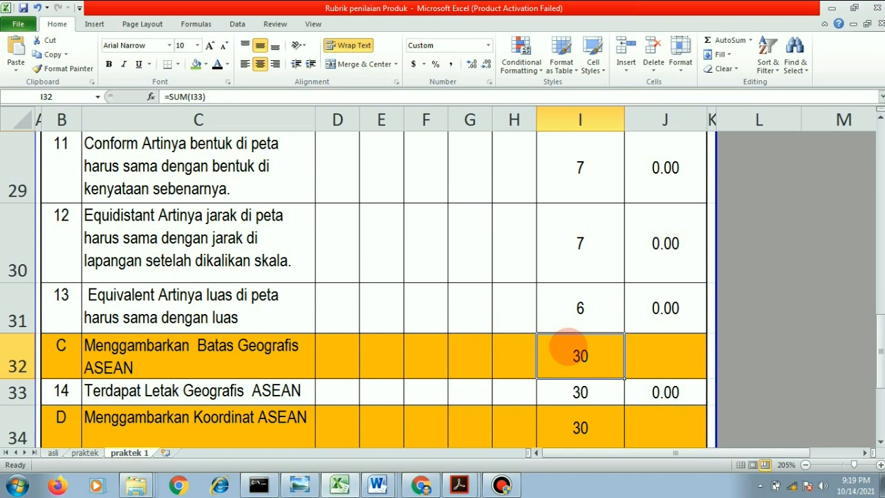
{"action": "scroll", "coordinate": [569, 348], "scroll_direction": "down", "scroll_amount": 1}
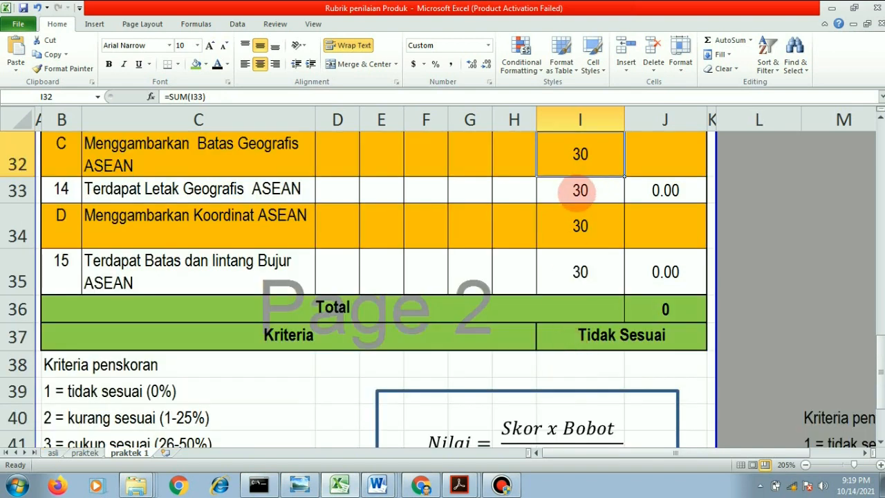
{"action": "left_click", "coordinate": [580, 226]}
- Review the scoring criteria list and the Nilai formula box below the rubric grid
{"action": "scroll", "coordinate": [581, 228], "scroll_direction": "up", "scroll_amount": 2}
{"action": "scroll", "coordinate": [580, 237], "scroll_direction": "up", "scroll_amount": 1}
{"action": "scroll", "coordinate": [580, 239], "scroll_direction": "down", "scroll_amount": 5}
{"action": "scroll", "coordinate": [440, 233], "scroll_direction": "up", "scroll_amount": 2}
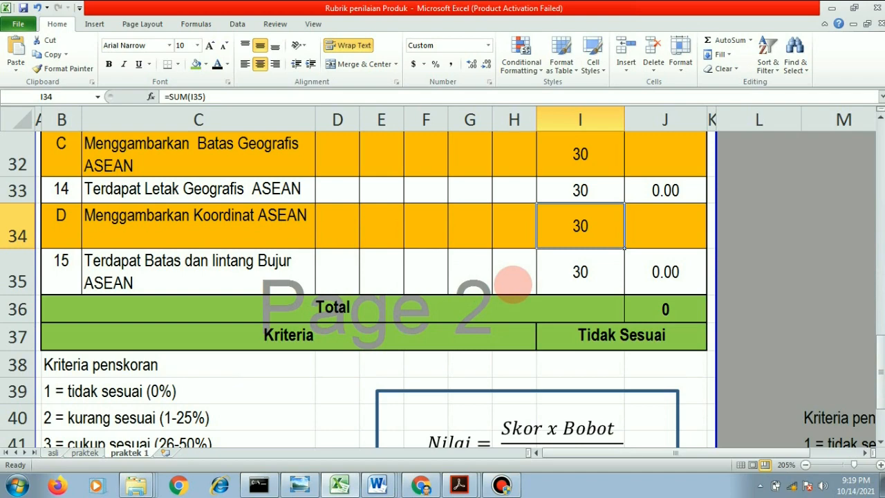
{"action": "scroll", "coordinate": [514, 283], "scroll_direction": "up", "scroll_amount": 5}
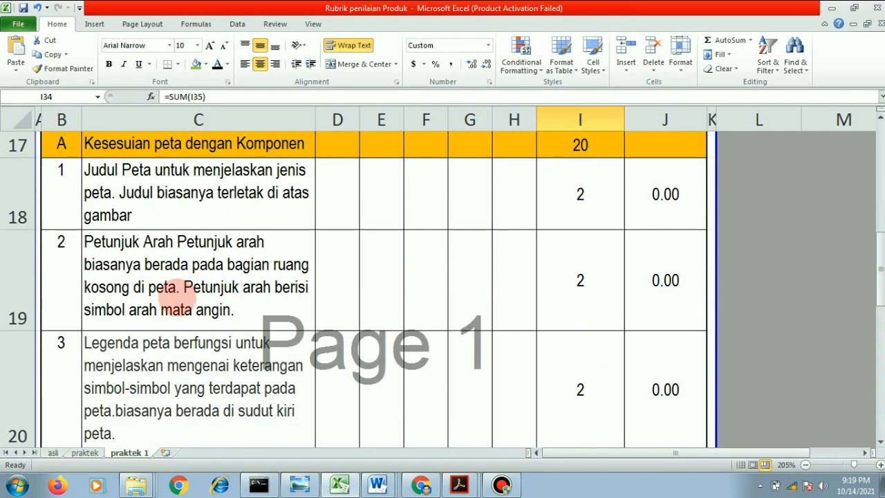
{"action": "scroll", "coordinate": [178, 294], "scroll_direction": "up", "scroll_amount": 2}
{"action": "scroll", "coordinate": [657, 304], "scroll_direction": "down", "scroll_amount": 5}
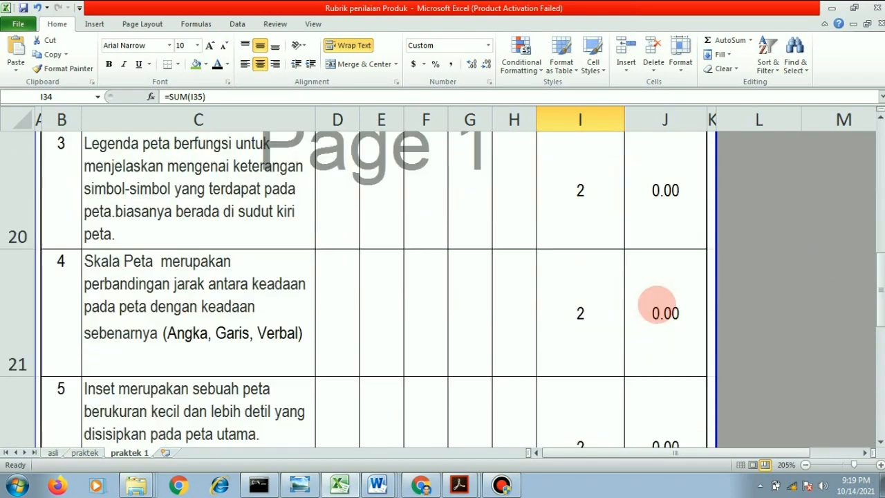
{"action": "scroll", "coordinate": [637, 300], "scroll_direction": "down", "scroll_amount": 3}
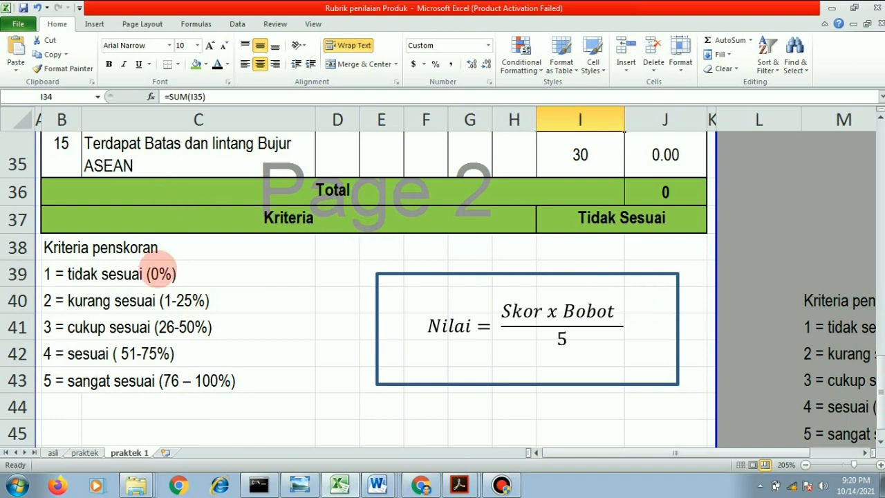
{"action": "scroll", "coordinate": [288, 326], "scroll_direction": "up", "scroll_amount": 7}
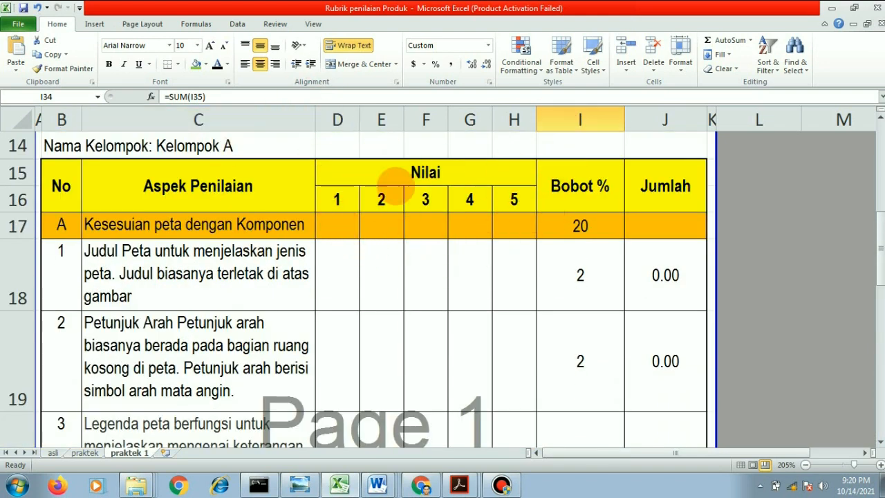
{"action": "scroll", "coordinate": [415, 262], "scroll_direction": "down", "scroll_amount": 5}
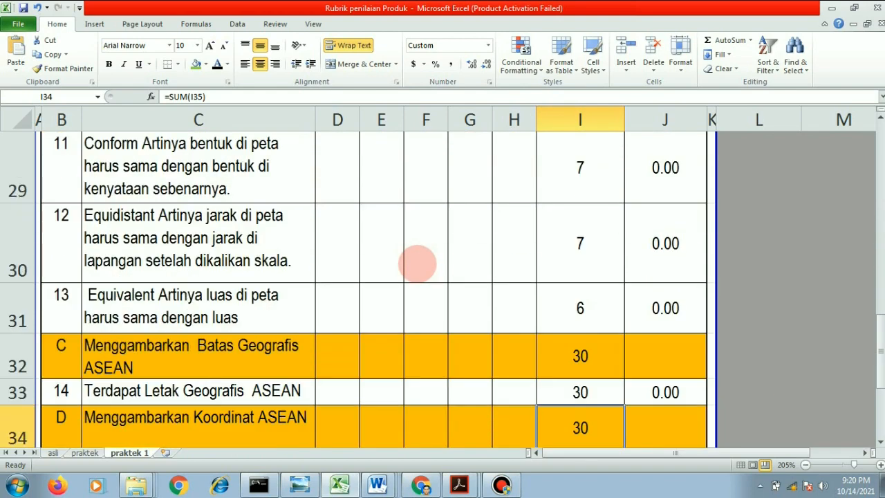
{"action": "scroll", "coordinate": [417, 263], "scroll_direction": "down", "scroll_amount": 3}
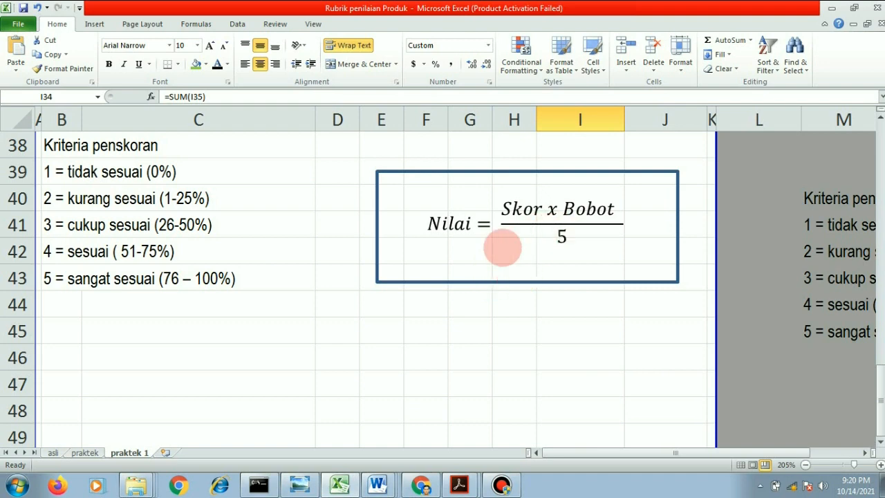
{"action": "scroll", "coordinate": [502, 247], "scroll_direction": "up", "scroll_amount": 1}
{"action": "scroll", "coordinate": [503, 247], "scroll_direction": "up", "scroll_amount": 5}
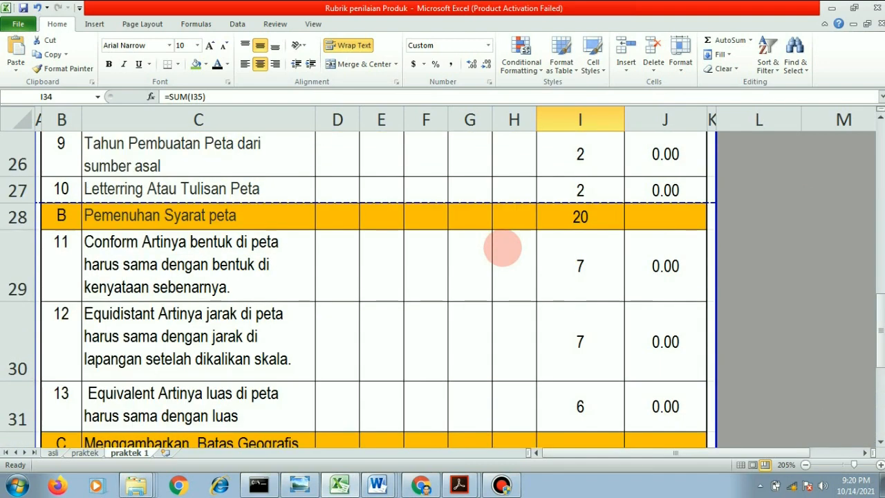
{"action": "scroll", "coordinate": [502, 247], "scroll_direction": "up", "scroll_amount": 3}
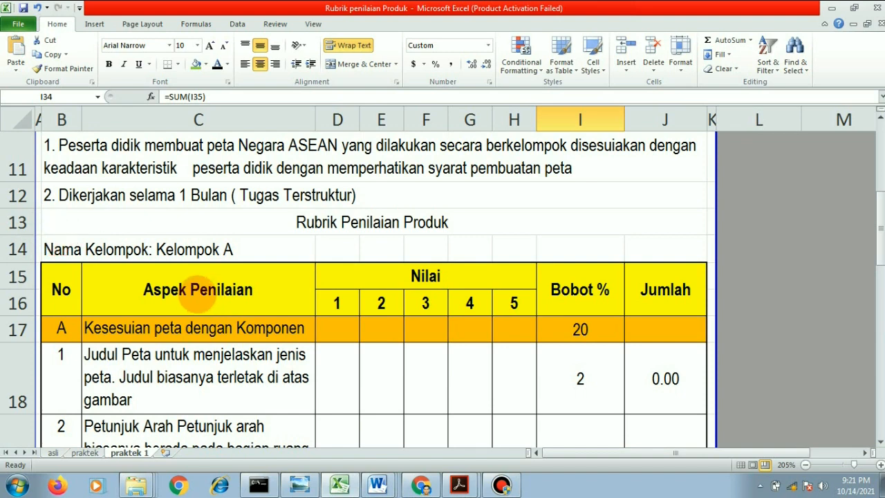
- Enter a score of 3 for item 1, Judul Peta, under Nilai 3, and inspect its Jumlah formula
{"action": "left_click", "coordinate": [435, 354]}
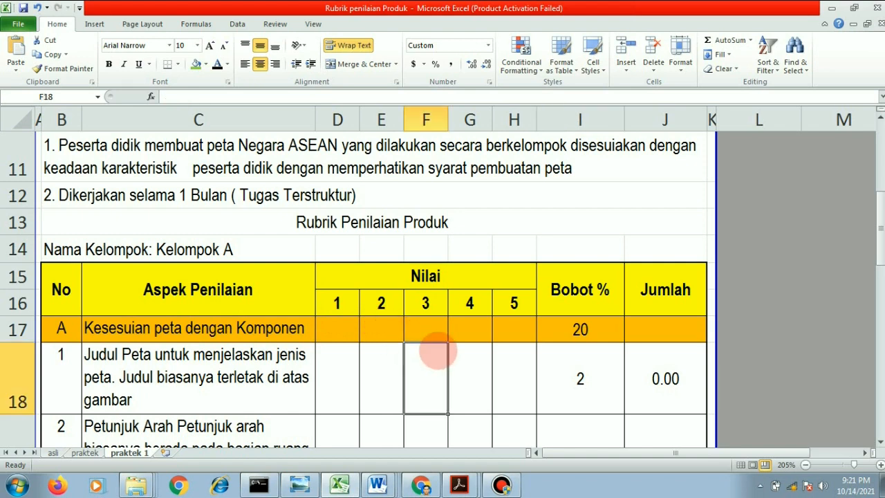
{"action": "type", "text": "3"}
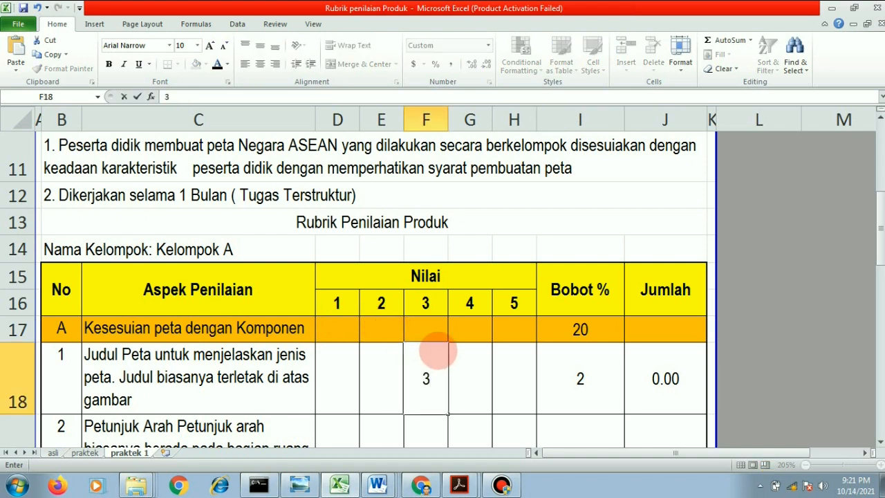
{"action": "left_click", "coordinate": [464, 352]}
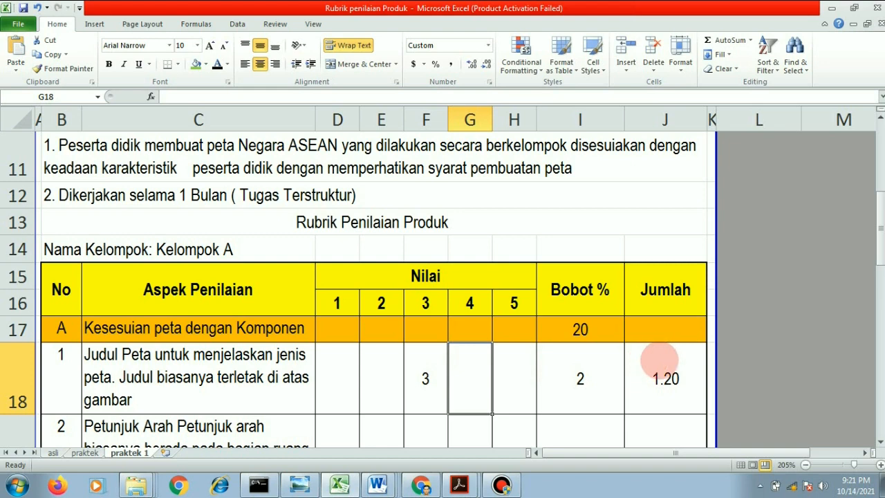
{"action": "left_click", "coordinate": [660, 360]}
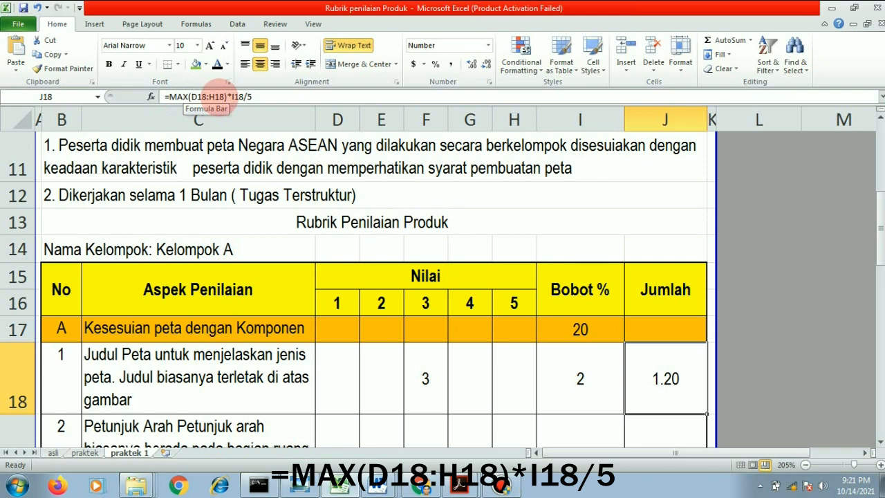
{"action": "scroll", "coordinate": [460, 233], "scroll_direction": "down", "scroll_amount": 5}
{"action": "scroll", "coordinate": [462, 235], "scroll_direction": "down", "scroll_amount": 3}
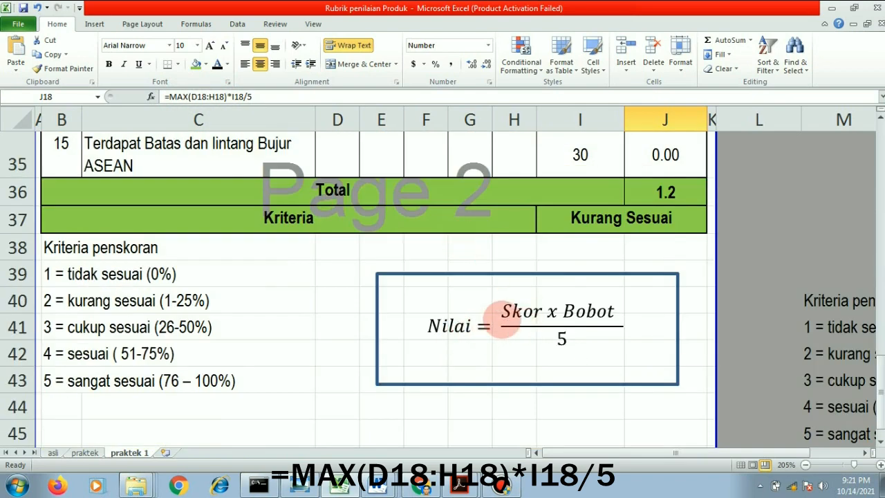
{"action": "scroll", "coordinate": [537, 336], "scroll_direction": "up", "scroll_amount": 7}
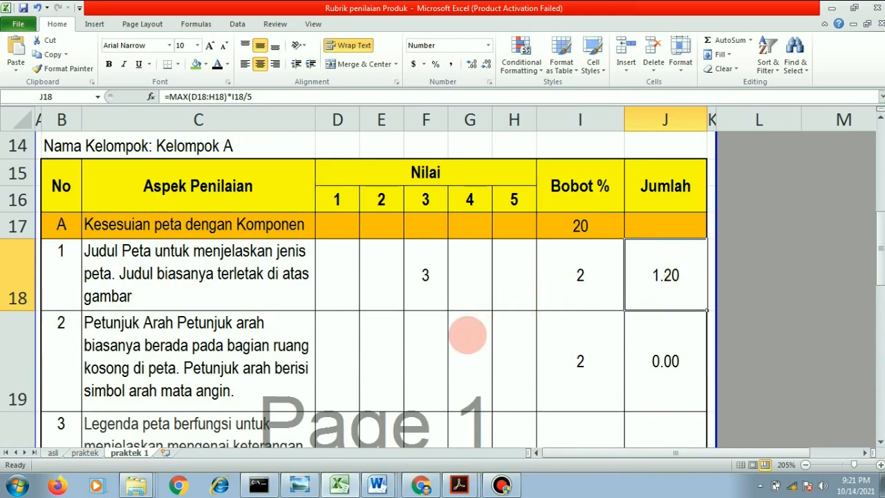
- Enter a score of 4 for items 2 and 3, Petunjuk Arah and Legenda, under Nilai 4
{"action": "left_click", "coordinate": [468, 335]}
{"action": "type", "text": "4"}
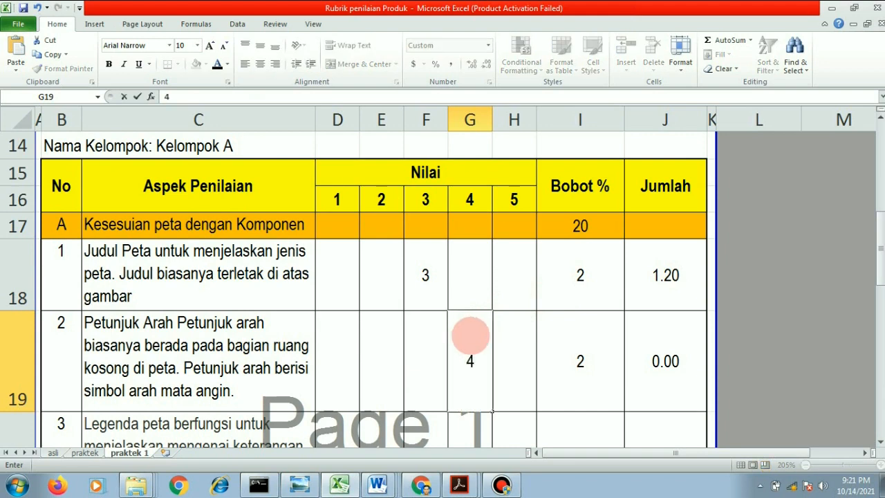
{"action": "left_click", "coordinate": [511, 337]}
{"action": "scroll", "coordinate": [511, 337], "scroll_direction": "down", "scroll_amount": 1}
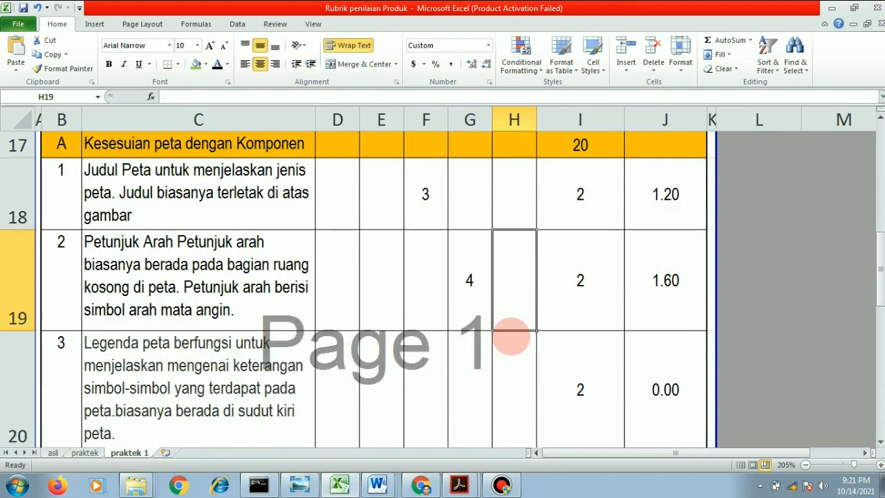
{"action": "left_click", "coordinate": [473, 356]}
{"action": "type", "text": "4"}
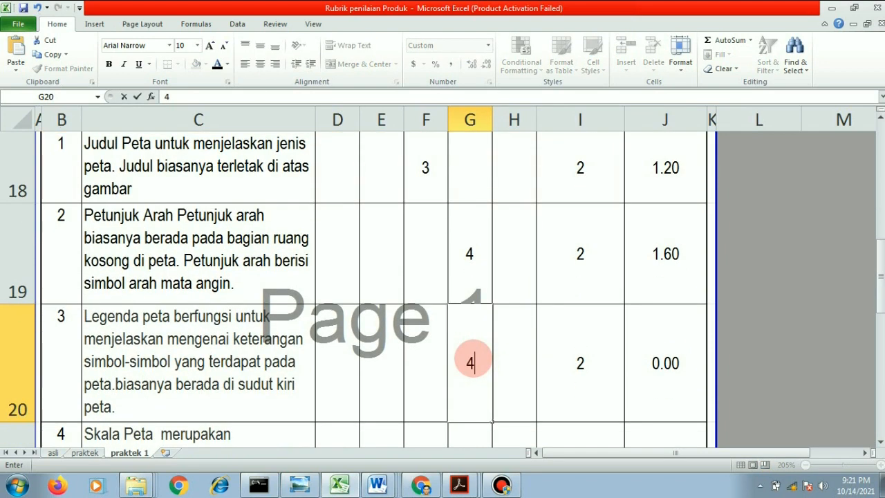
{"action": "left_click", "coordinate": [525, 352]}
- Enter a score of 3 for item 4, Skala Peta, in the Nilai 4 column
{"action": "scroll", "coordinate": [435, 395], "scroll_direction": "down", "scroll_amount": 1}
{"action": "scroll", "coordinate": [463, 286], "scroll_direction": "up", "scroll_amount": 1}
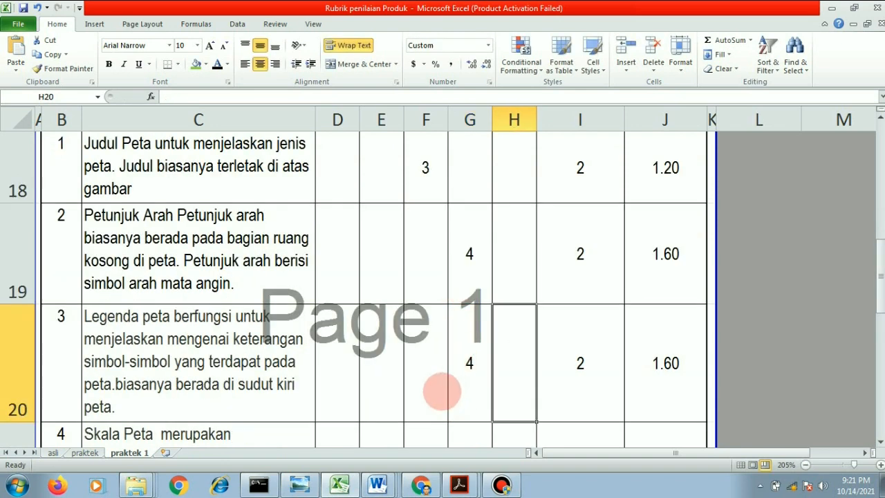
{"action": "key", "text": "Down"}
{"action": "key", "text": "Left"}
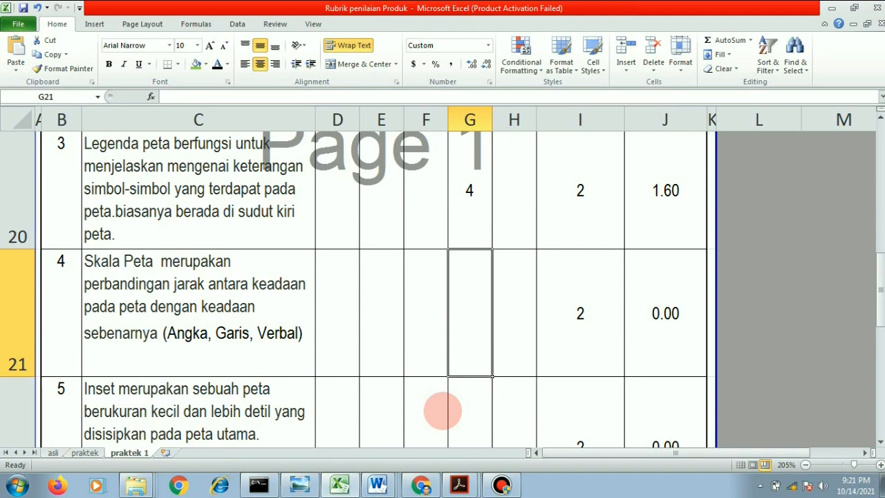
{"action": "type", "text": "3"}
{"action": "key", "text": "Return"}
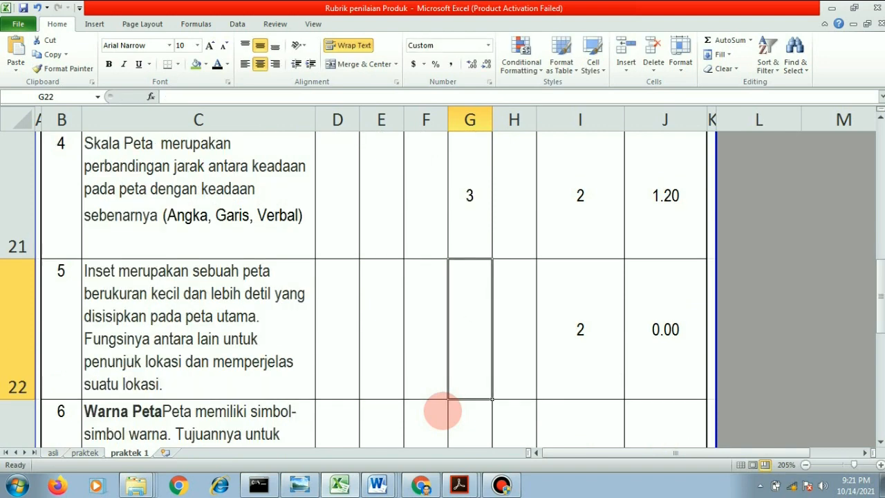
- Change item 4, Skala Peta, to a score of 4 under Nilai 4
{"action": "key", "text": "Up"}
{"action": "key", "text": "Up"}
{"action": "key", "text": "Down"}
{"action": "type", "text": "4"}
{"action": "key", "text": "Return"}
- Enter a score of 3 for item 5, Inset, under Nilai 3
{"action": "key", "text": "Left"}
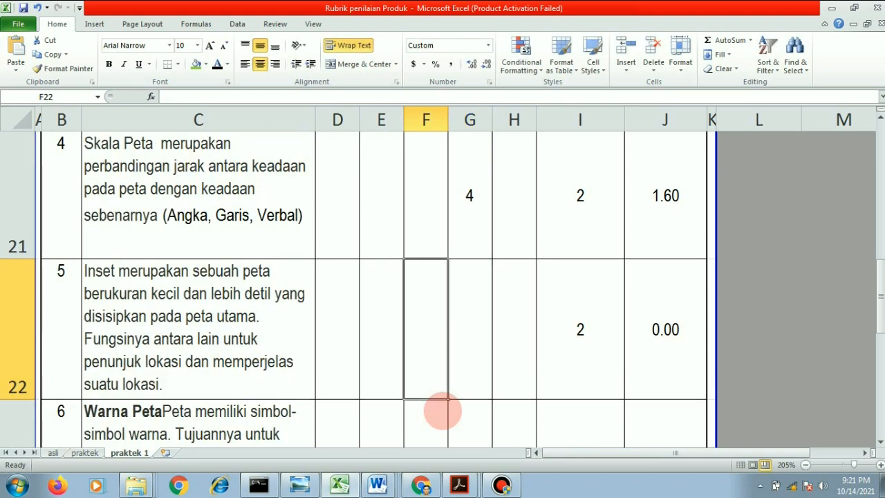
{"action": "type", "text": "3"}
{"action": "key", "text": "Return"}
- Enter a score of 5 under Nilai 5 for items 7 through 10, Garis tepi to Letterring
{"action": "key", "text": "Right"}
{"action": "key", "text": "Down"}
{"action": "key", "text": "Right"}
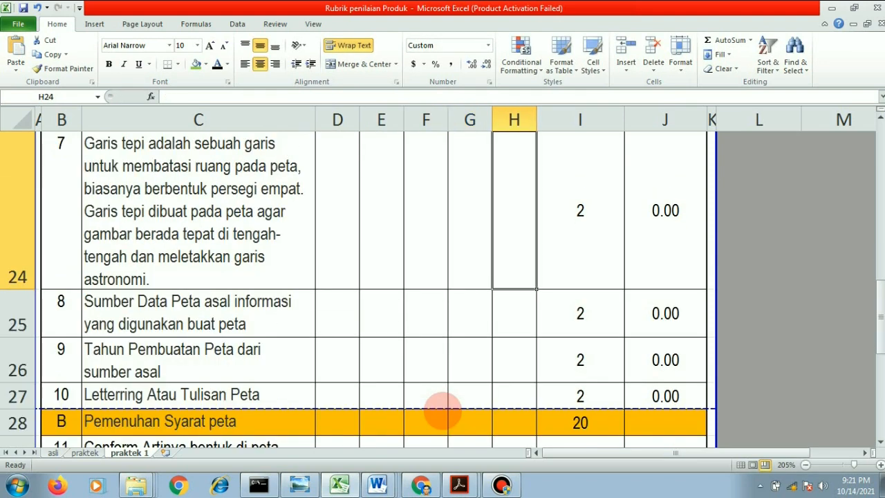
{"action": "type", "text": "5"}
{"action": "key", "text": "Return"}
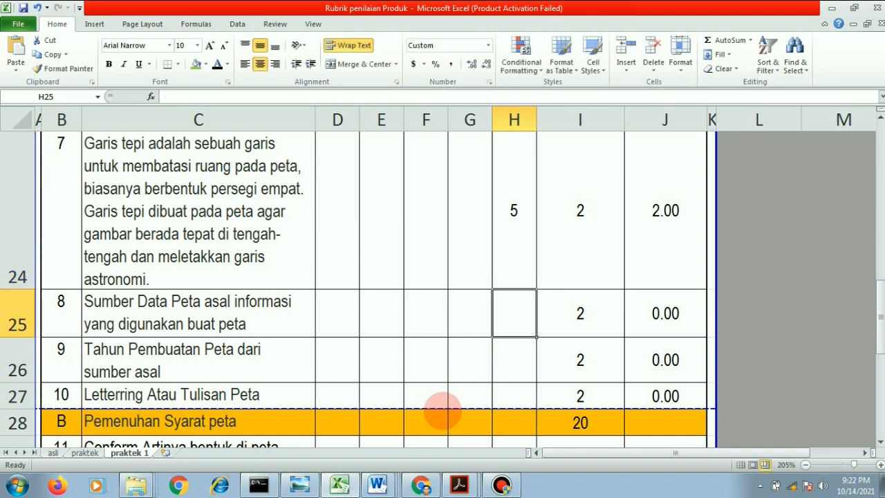
{"action": "type", "text": "5"}
{"action": "key", "text": "Return"}
{"action": "key", "text": "Left"}
{"action": "key", "text": "Right"}
{"action": "type", "text": "5"}
{"action": "key", "text": "Return"}
{"action": "type", "text": "5"}
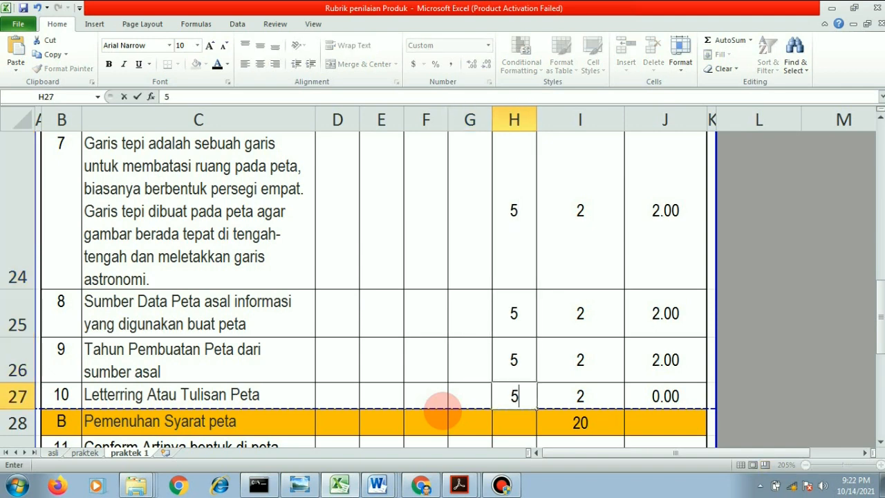
{"action": "key", "text": "Return"}
- Score item 11, Conform, 4 under Nilai 4, and items 12 and 13 a 5 under Nilai 5
{"action": "scroll", "coordinate": [339, 419], "scroll_direction": "down", "scroll_amount": 2}
{"action": "scroll", "coordinate": [431, 371], "scroll_direction": "up", "scroll_amount": 1}
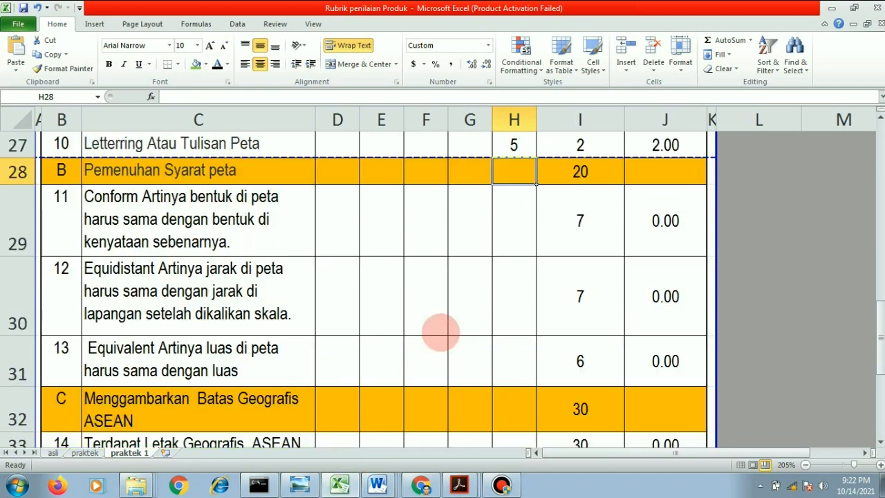
{"action": "left_click", "coordinate": [477, 226]}
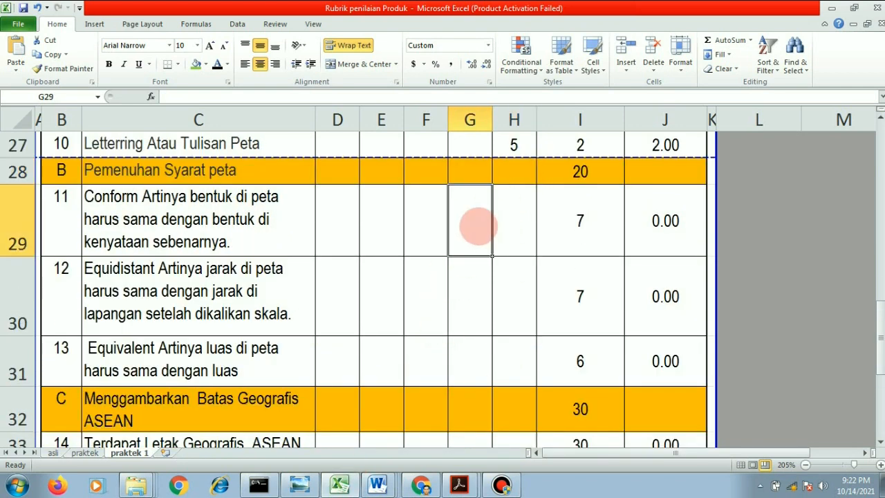
{"action": "type", "text": "4"}
{"action": "key", "text": "Return"}
{"action": "key", "text": "Right"}
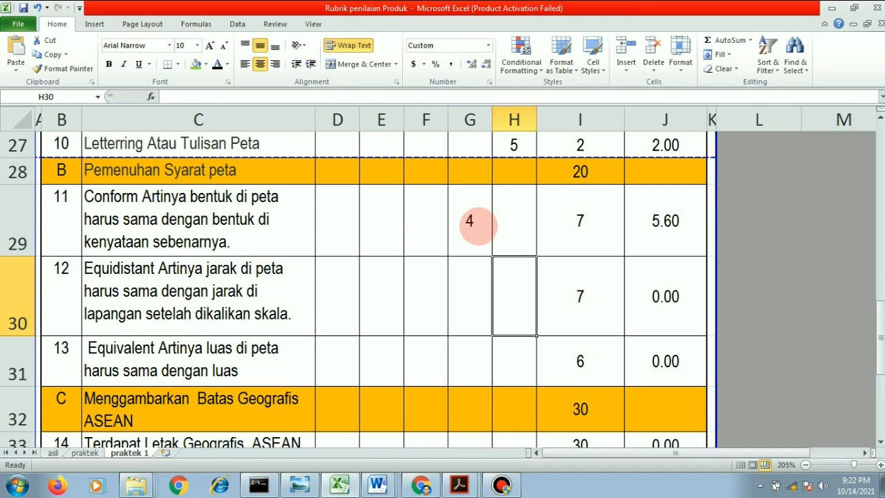
{"action": "type", "text": "5"}
{"action": "key", "text": "Return"}
{"action": "type", "text": "5"}
{"action": "key", "text": "Return"}
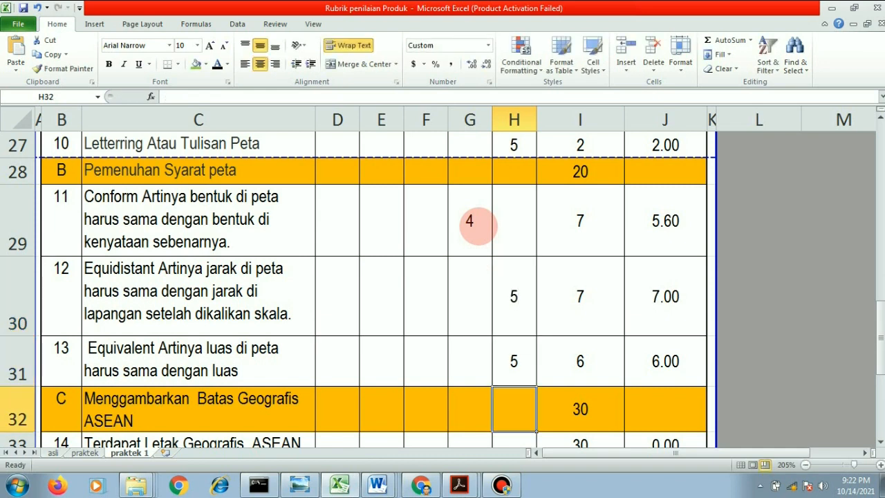
- Enter a score of 4 for item 14, Terdapat Letak Geografis ASEAN, under Nilai 4
{"action": "scroll", "coordinate": [477, 227], "scroll_direction": "down", "scroll_amount": 1}
{"action": "left_click", "coordinate": [513, 321]}
{"action": "left_click", "coordinate": [470, 320]}
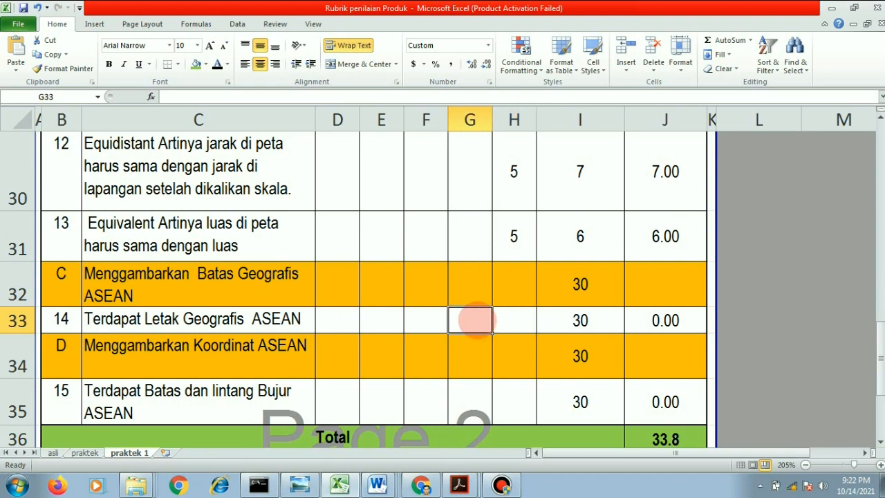
{"action": "type", "text": "4"}
{"action": "key", "text": "Return"}
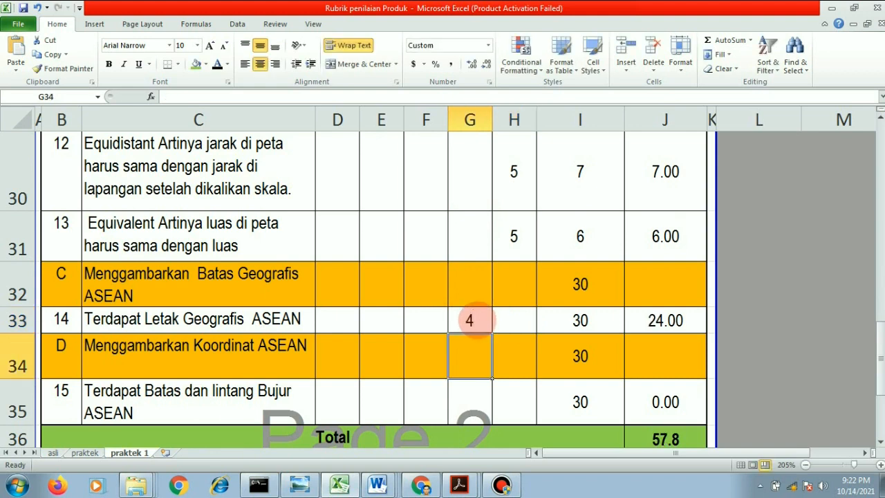
- Enter a score of 5 for item 15, Terdapat Batas dan lintang Bujur ASEAN, under Nilai 5
{"action": "key", "text": "Left"}
{"action": "key", "text": "Down"}
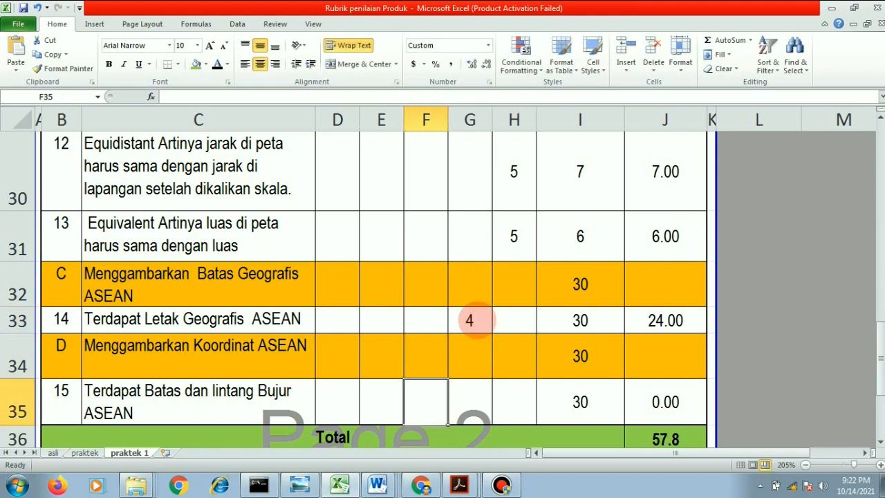
{"action": "key", "text": "Down"}
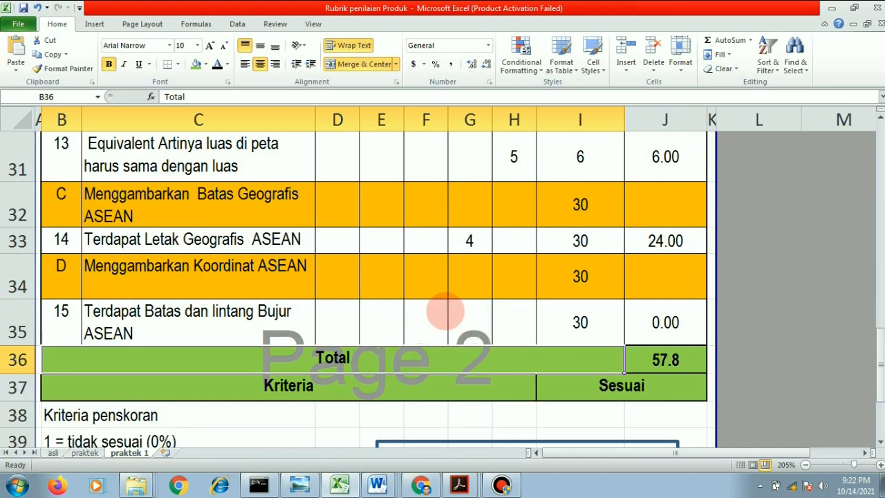
{"action": "left_click", "coordinate": [507, 313]}
{"action": "type", "text": "5"}
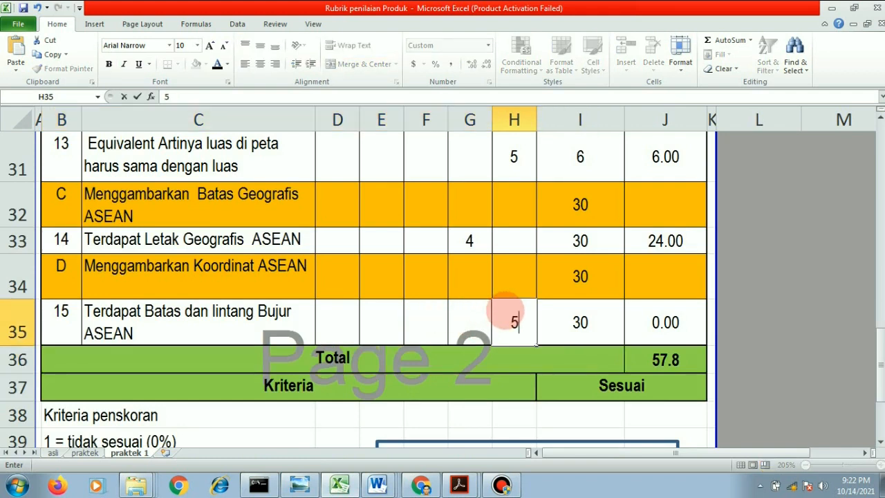
{"action": "left_click", "coordinate": [543, 364]}
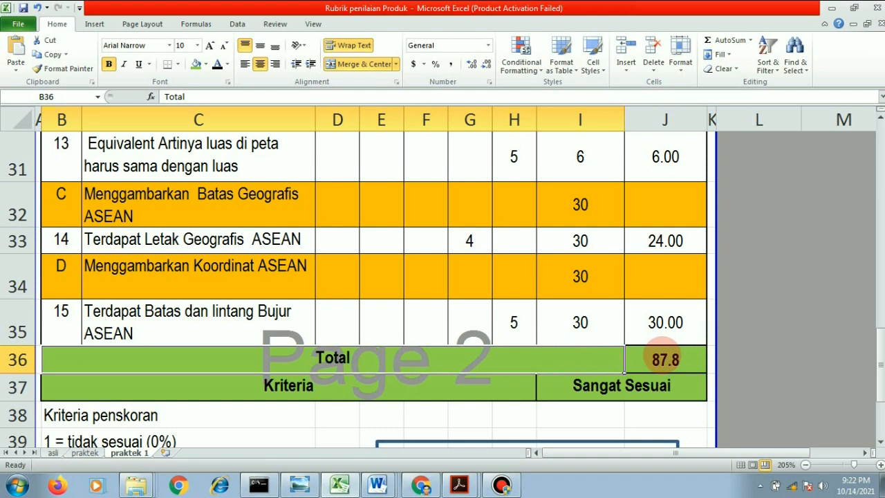
- Inspect the SUM formula in the Total cell and the scoring criteria below it
{"action": "left_click", "coordinate": [664, 353]}
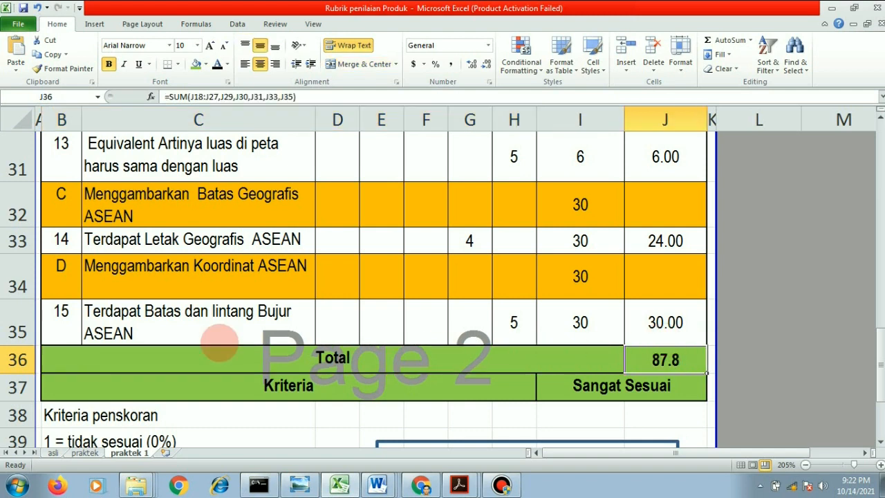
{"action": "scroll", "coordinate": [128, 345], "scroll_direction": "down", "scroll_amount": 1}
{"action": "scroll", "coordinate": [126, 347], "scroll_direction": "down", "scroll_amount": 1}
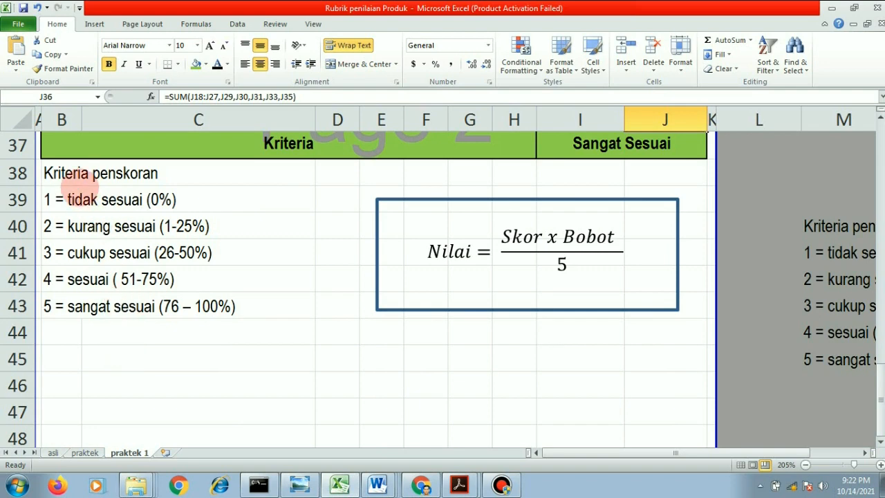
{"action": "scroll", "coordinate": [577, 290], "scroll_direction": "up", "scroll_amount": 1}
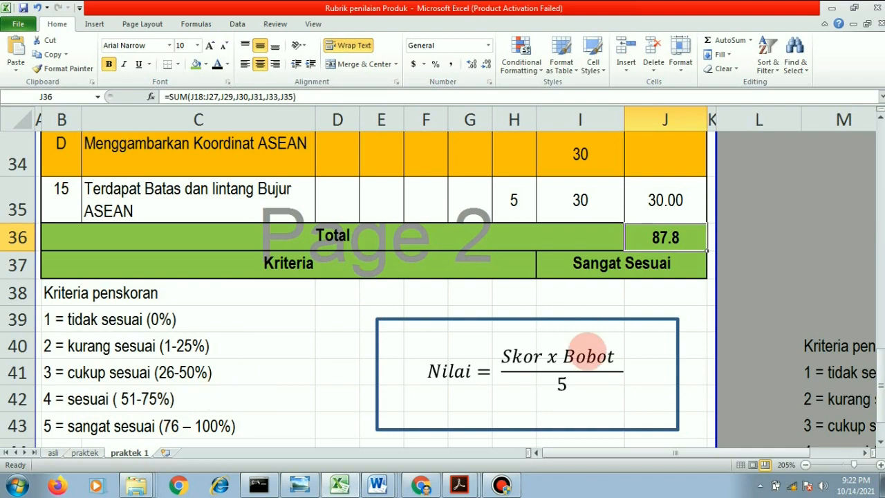
{"action": "scroll", "coordinate": [587, 350], "scroll_direction": "up", "scroll_amount": 3}
{"action": "scroll", "coordinate": [587, 351], "scroll_direction": "up", "scroll_amount": 2}
{"action": "scroll", "coordinate": [574, 346], "scroll_direction": "down", "scroll_amount": 5}
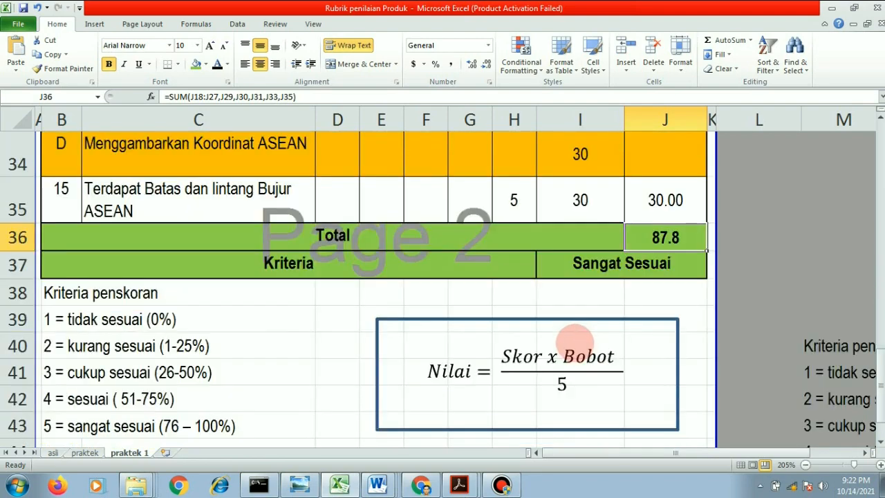
- Examine the Kriteria cell's nested IF formula in the Function Arguments dialog, then cancel it
{"action": "left_click", "coordinate": [603, 265]}
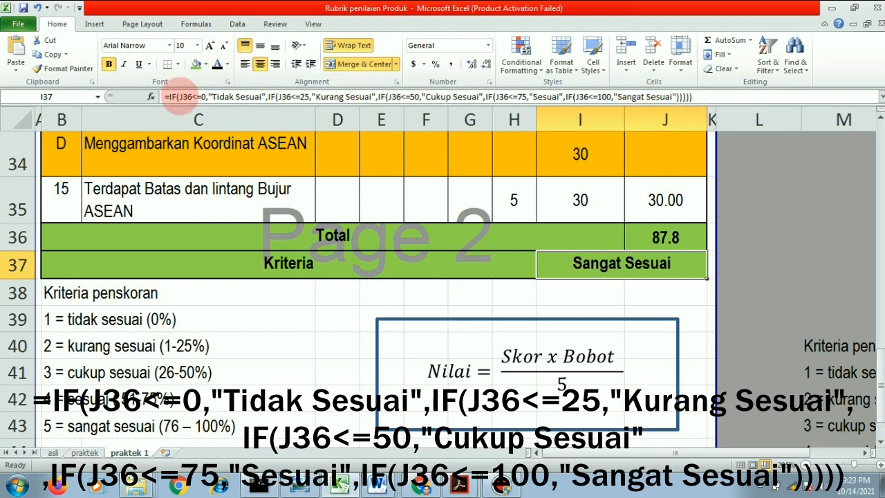
{"action": "left_click", "coordinate": [184, 98]}
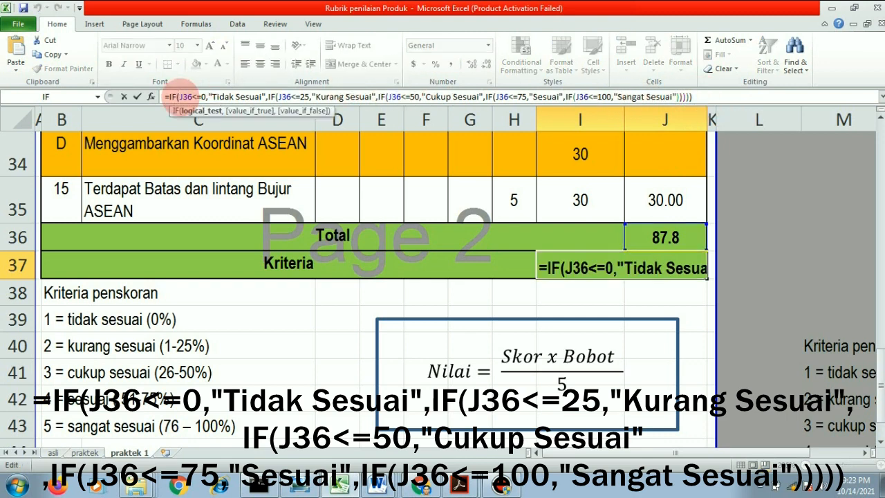
{"action": "left_click", "coordinate": [150, 97]}
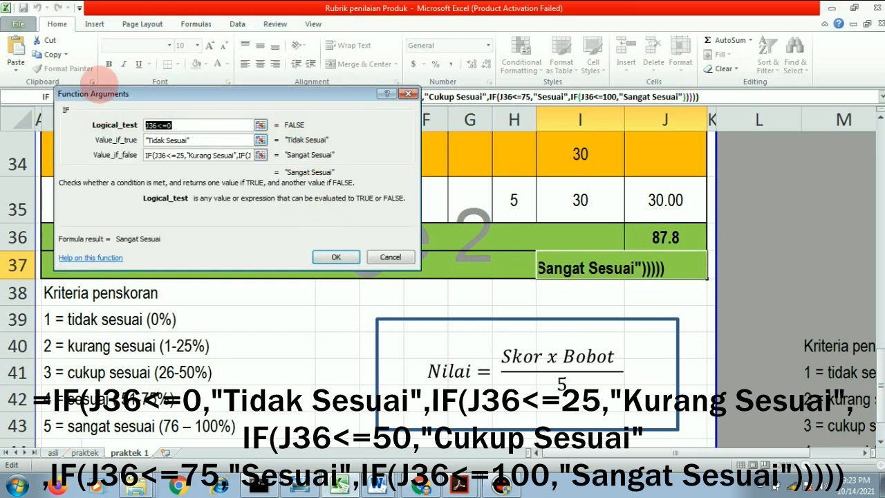
{"action": "left_click_drag", "start_coordinate": [234, 92], "coordinate": [496, 279]}
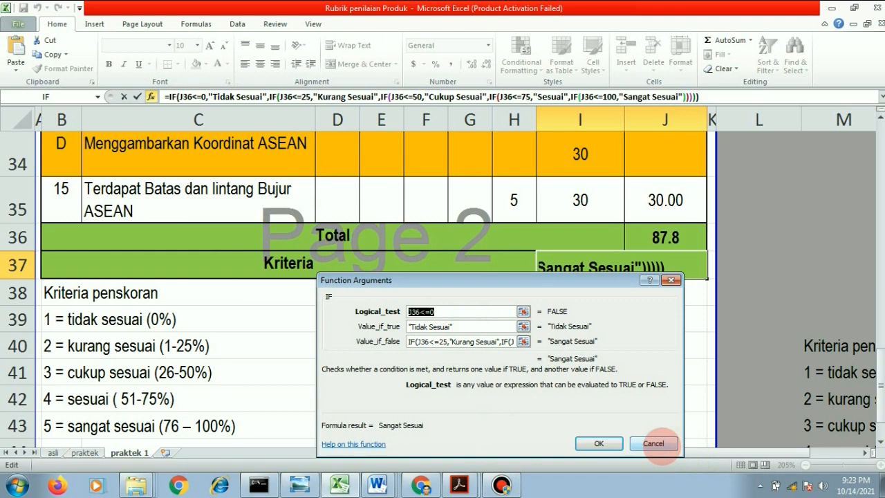
{"action": "left_click", "coordinate": [654, 443]}
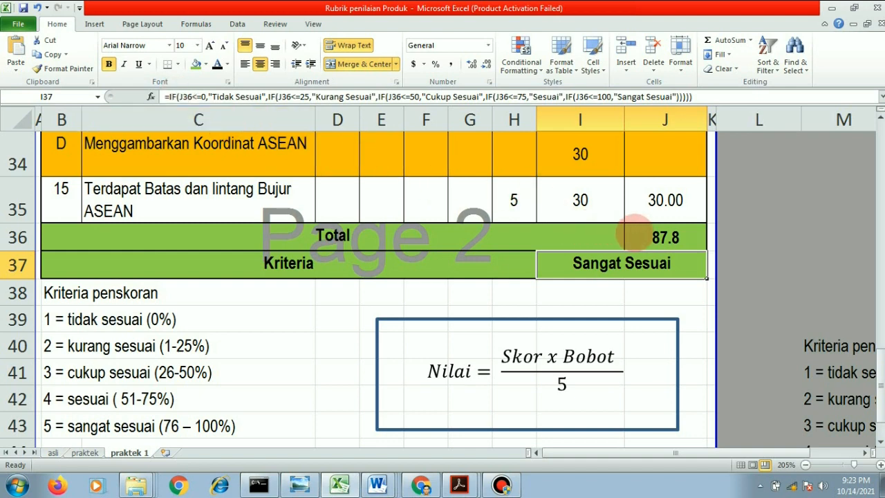
- Reopen Function Arguments for the Kriteria IF formula and move through its Logical_test, Value_if_true and Value_if_false fields
{"action": "left_click", "coordinate": [666, 236]}
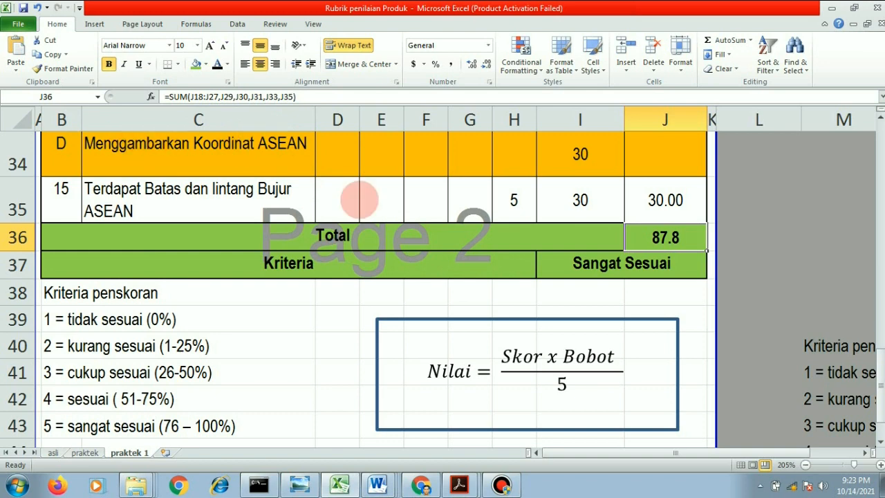
{"action": "left_click", "coordinate": [574, 263]}
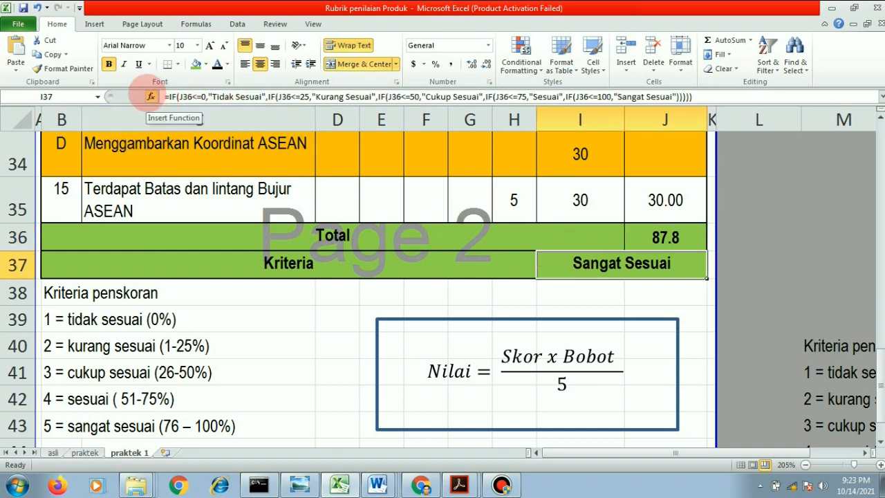
{"action": "left_click", "coordinate": [150, 96]}
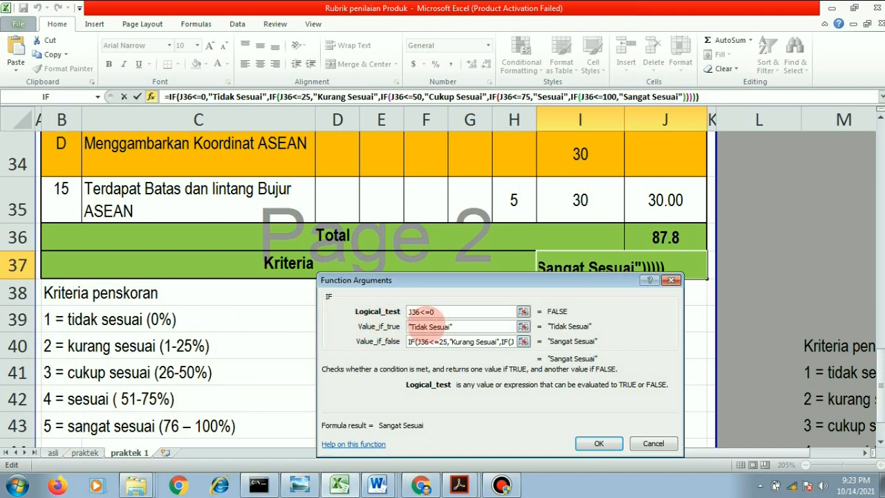
{"action": "key", "text": "Tab"}
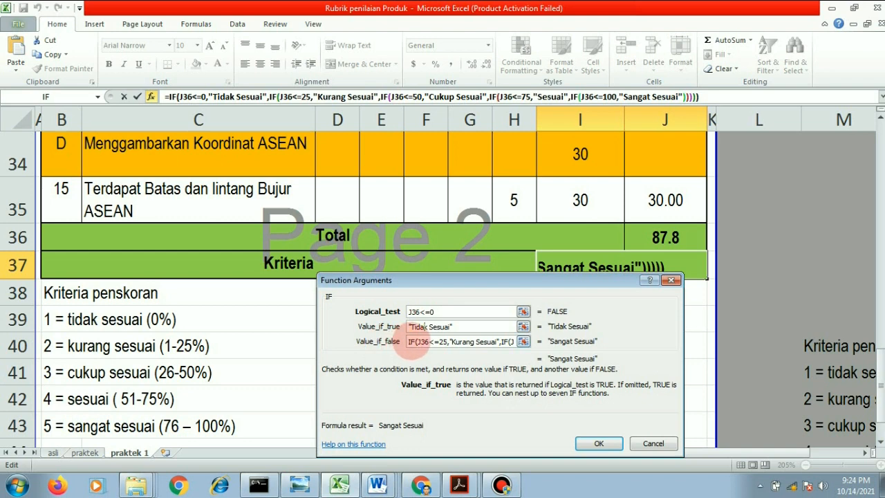
{"action": "key", "text": "Tab"}
{"action": "left_click", "coordinate": [410, 342]}
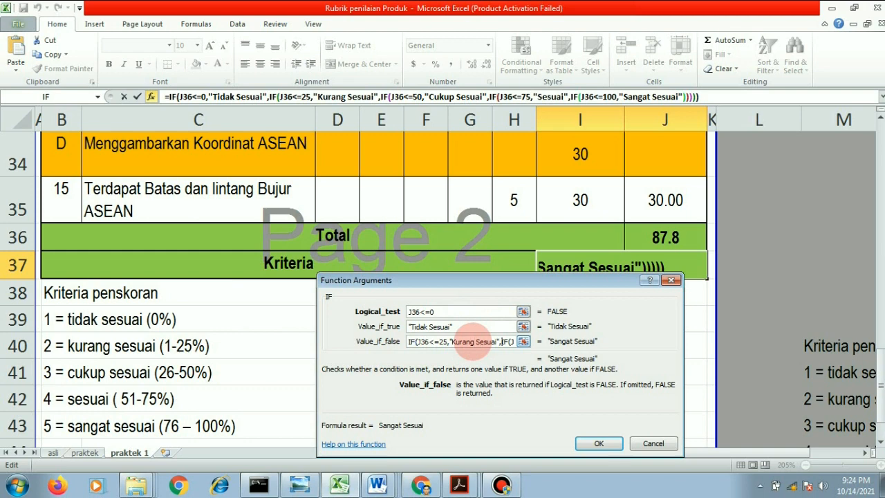
- Step through the nested IF conditions in the Kriteria formula's Value_if_false argument, then close the Function Arguments dialog
{"action": "key", "text": "Right"}
{"action": "key", "text": "Right"}
{"action": "key", "text": "Right"}
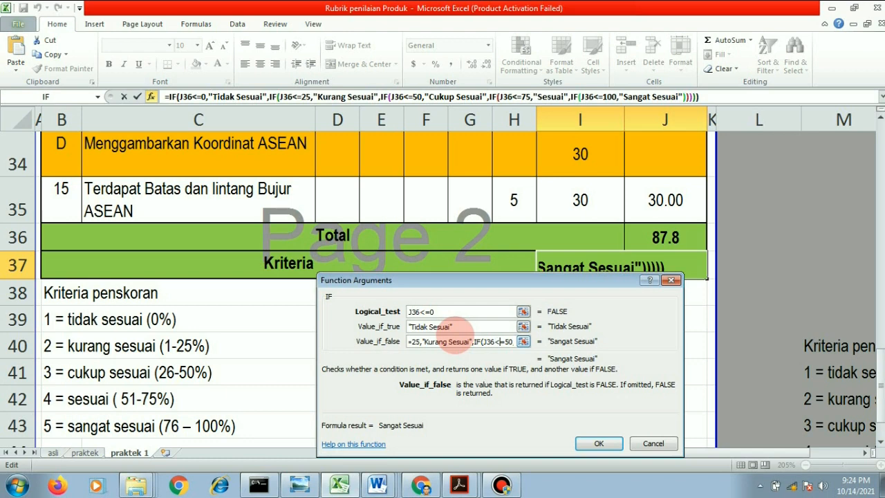
{"action": "key", "text": "Right"}
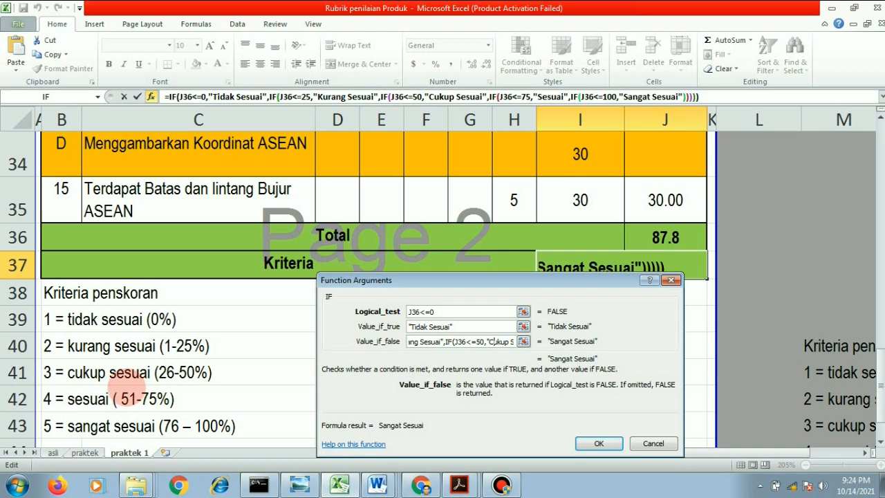
{"action": "key", "text": "Right"}
{"action": "key", "text": "Right"}
{"action": "key", "text": "Right"}
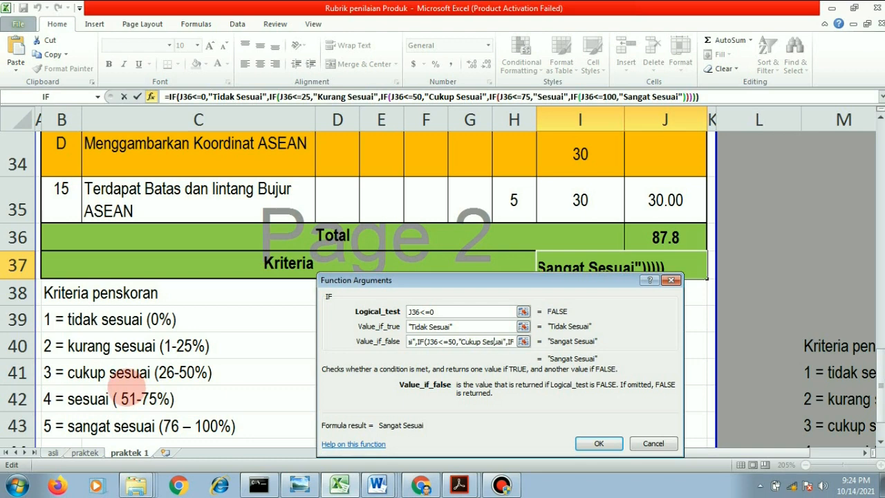
{"action": "key", "text": "Right"}
{"action": "key", "text": "Right"}
{"action": "key", "text": "Right"}
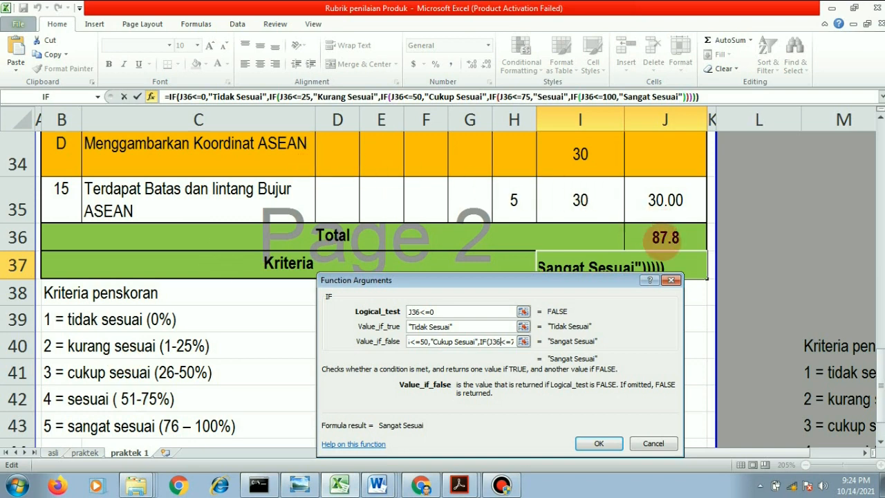
{"action": "key", "text": "Right"}
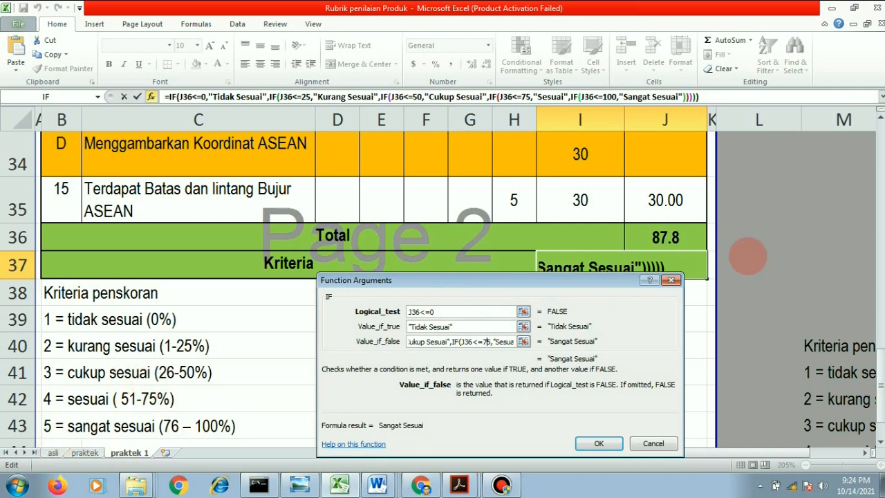
{"action": "key", "text": "Right"}
{"action": "key", "text": "Right"}
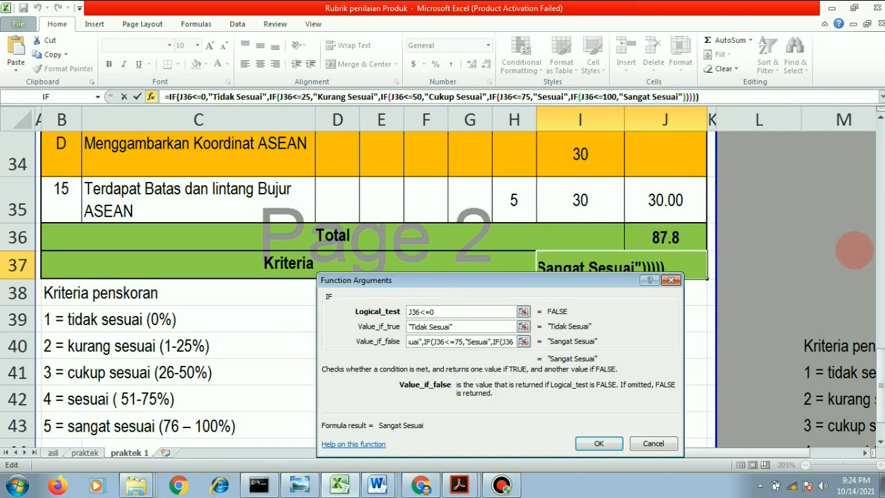
{"action": "key", "text": "Right"}
{"action": "key", "text": "Right"}
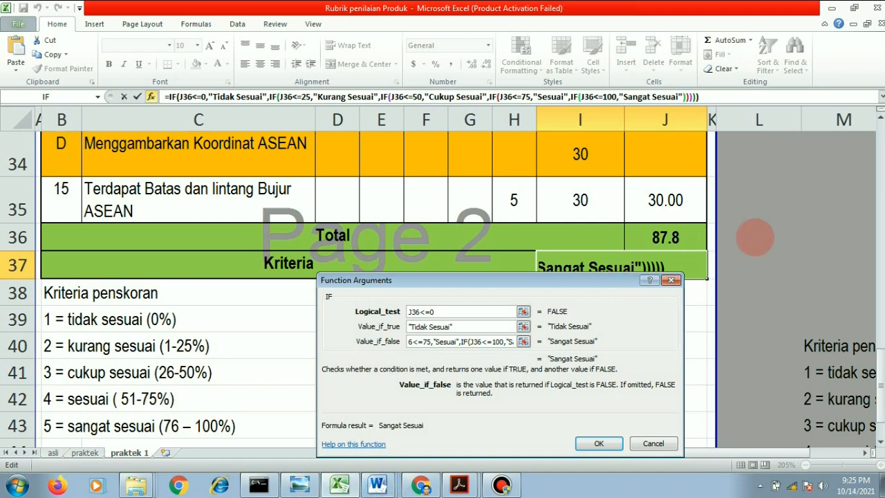
{"action": "key", "text": "Right"}
{"action": "key", "text": "Right"}
{"action": "key", "text": "Right"}
{"action": "key", "text": "Right"}
{"action": "key", "text": "Right"}
{"action": "key", "text": "Right"}
{"action": "key", "text": "Right"}
{"action": "key", "text": "Right"}
{"action": "key", "text": "Right"}
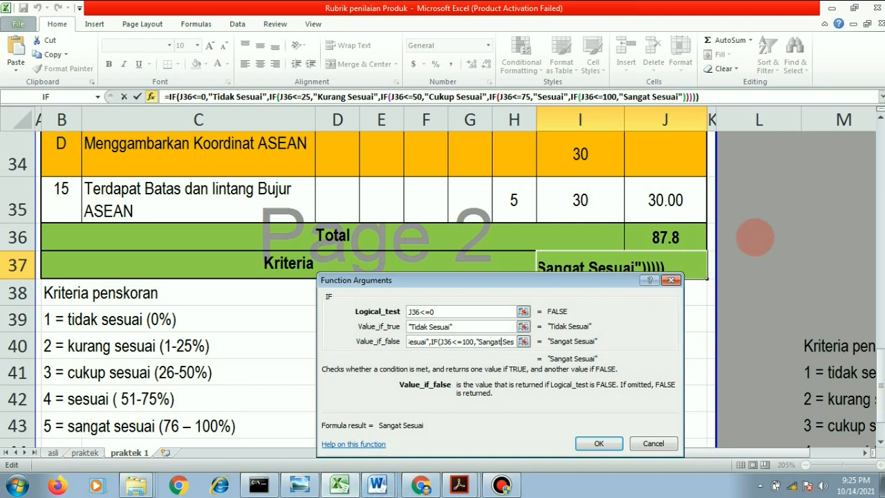
{"action": "key", "text": "Right"}
{"action": "key", "text": "Right"}
{"action": "key", "text": "Right"}
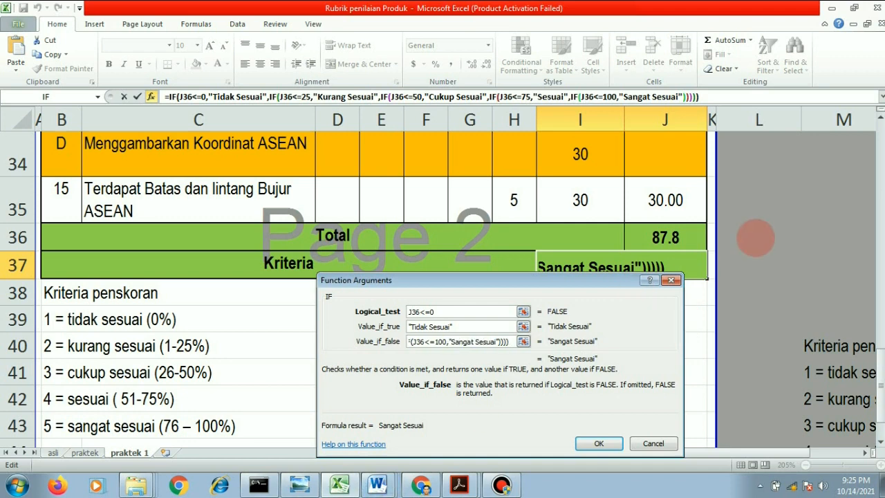
{"action": "left_click", "coordinate": [608, 442]}
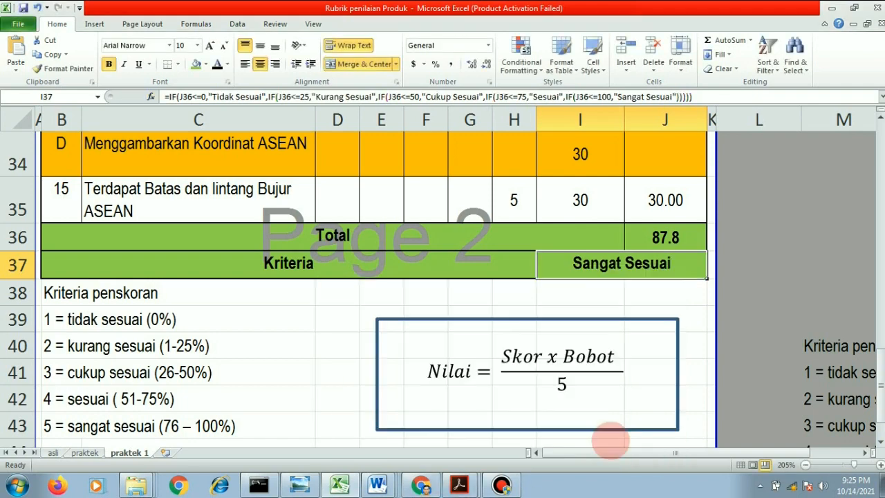
- Scroll through the rubric sheet to review the item scores and Jumlah values, then show the desktop
{"action": "scroll", "coordinate": [500, 283], "scroll_direction": "down", "scroll_amount": 2}
{"action": "scroll", "coordinate": [504, 290], "scroll_direction": "up", "scroll_amount": 13}
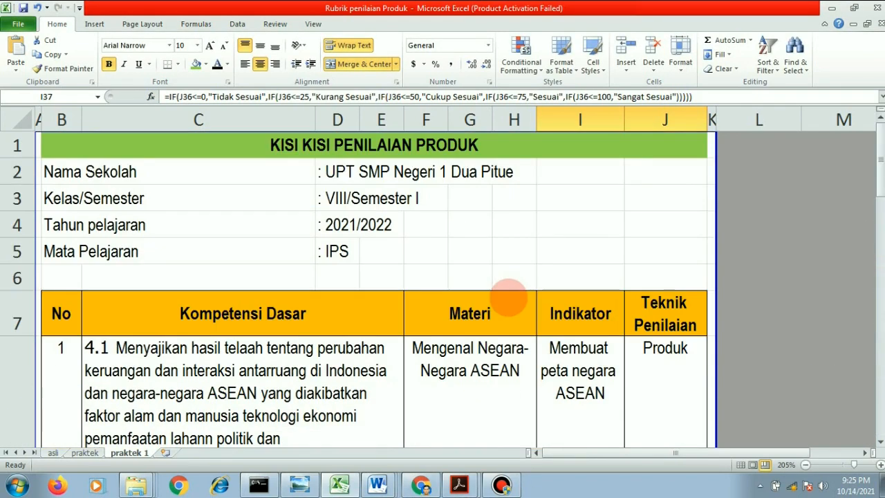
{"action": "scroll", "coordinate": [508, 297], "scroll_direction": "down", "scroll_amount": 2}
{"action": "scroll", "coordinate": [508, 298], "scroll_direction": "up", "scroll_amount": 2}
{"action": "scroll", "coordinate": [176, 261], "scroll_direction": "down", "scroll_amount": 1}
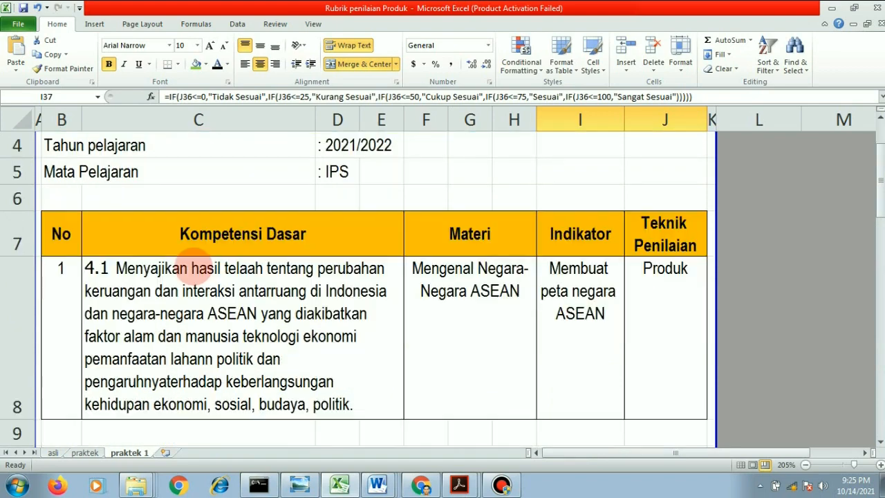
{"action": "scroll", "coordinate": [188, 261], "scroll_direction": "down", "scroll_amount": 1}
{"action": "scroll", "coordinate": [193, 260], "scroll_direction": "down", "scroll_amount": 1}
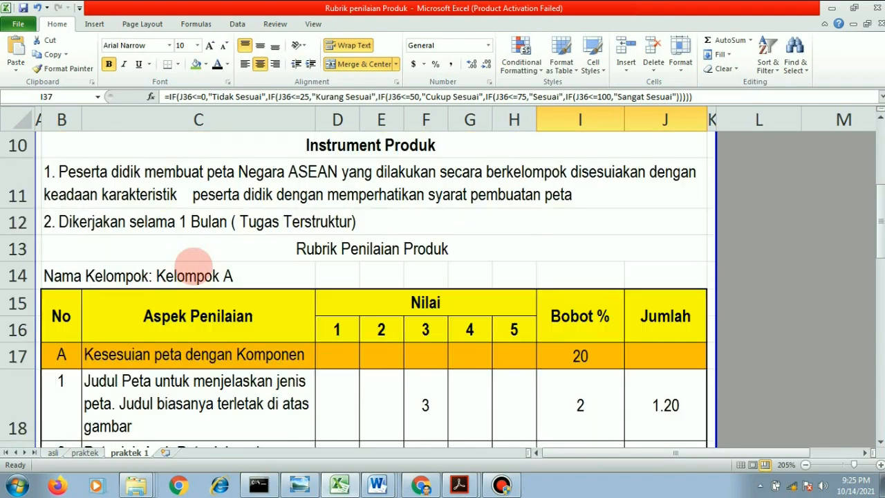
{"action": "scroll", "coordinate": [194, 262], "scroll_direction": "down", "scroll_amount": 5}
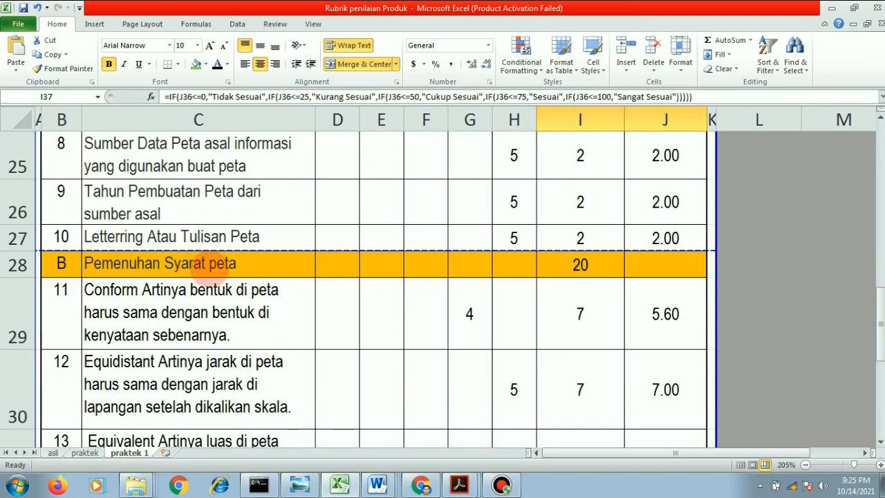
{"action": "scroll", "coordinate": [296, 275], "scroll_direction": "down", "scroll_amount": 2}
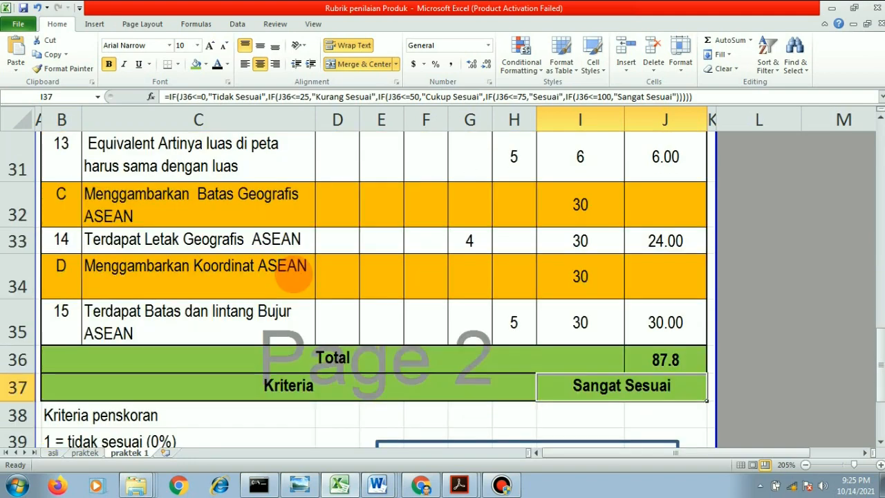
{"action": "scroll", "coordinate": [296, 275], "scroll_direction": "down", "scroll_amount": 1}
{"action": "scroll", "coordinate": [302, 253], "scroll_direction": "up", "scroll_amount": 10}
{"action": "scroll", "coordinate": [302, 247], "scroll_direction": "down", "scroll_amount": 8}
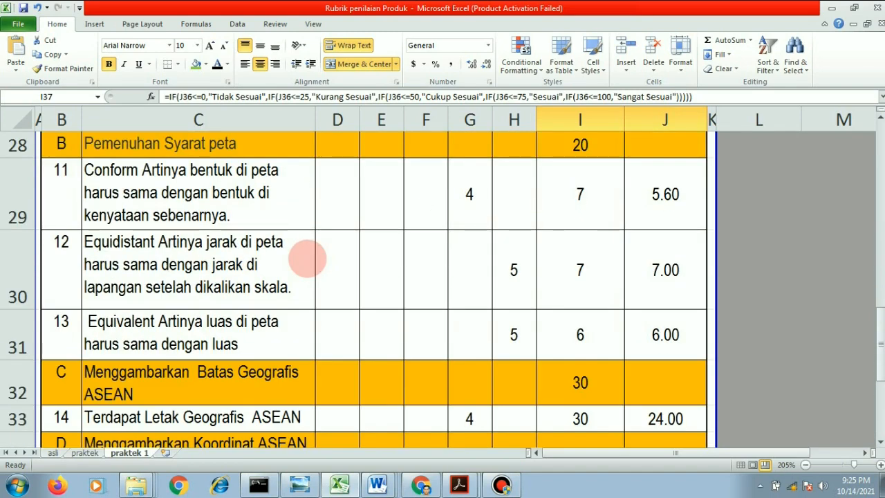
{"action": "scroll", "coordinate": [308, 259], "scroll_direction": "down", "scroll_amount": 3}
{"action": "scroll", "coordinate": [311, 261], "scroll_direction": "up", "scroll_amount": 4}
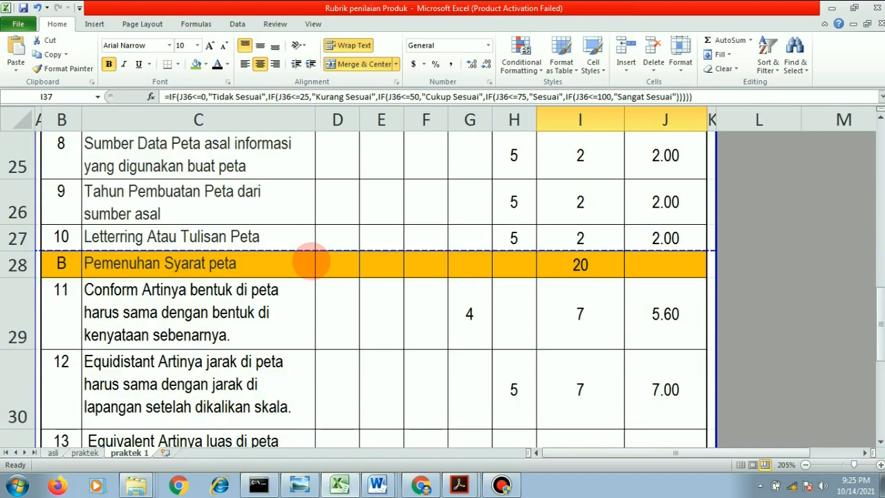
{"action": "scroll", "coordinate": [311, 262], "scroll_direction": "up", "scroll_amount": 2}
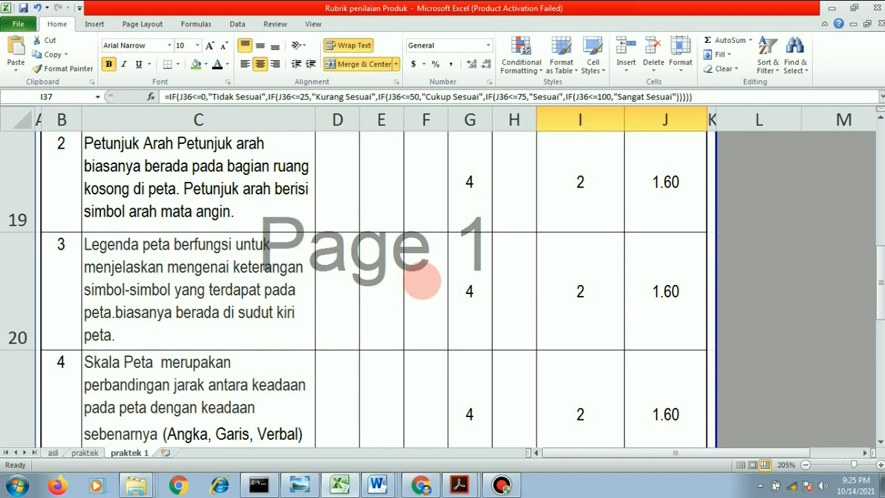
{"action": "scroll", "coordinate": [422, 279], "scroll_direction": "down", "scroll_amount": 1}
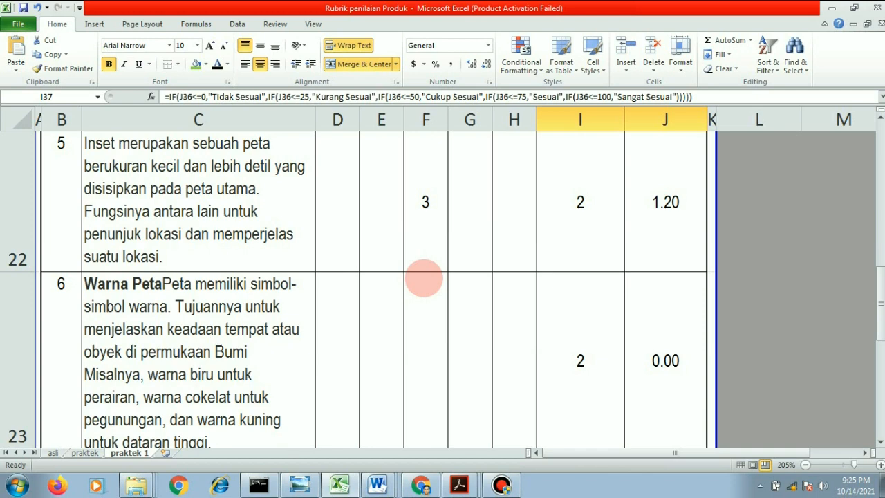
{"action": "scroll", "coordinate": [423, 279], "scroll_direction": "up", "scroll_amount": 2}
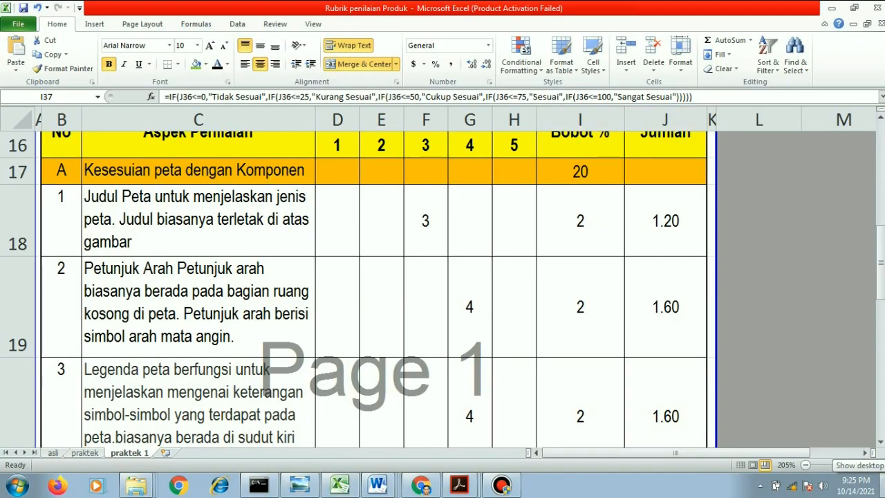
{"action": "left_click", "coordinate": [881, 486]}
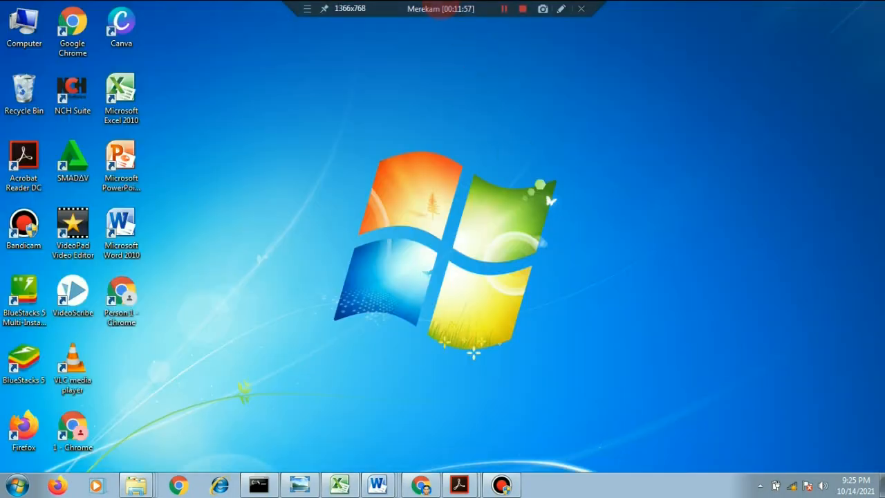